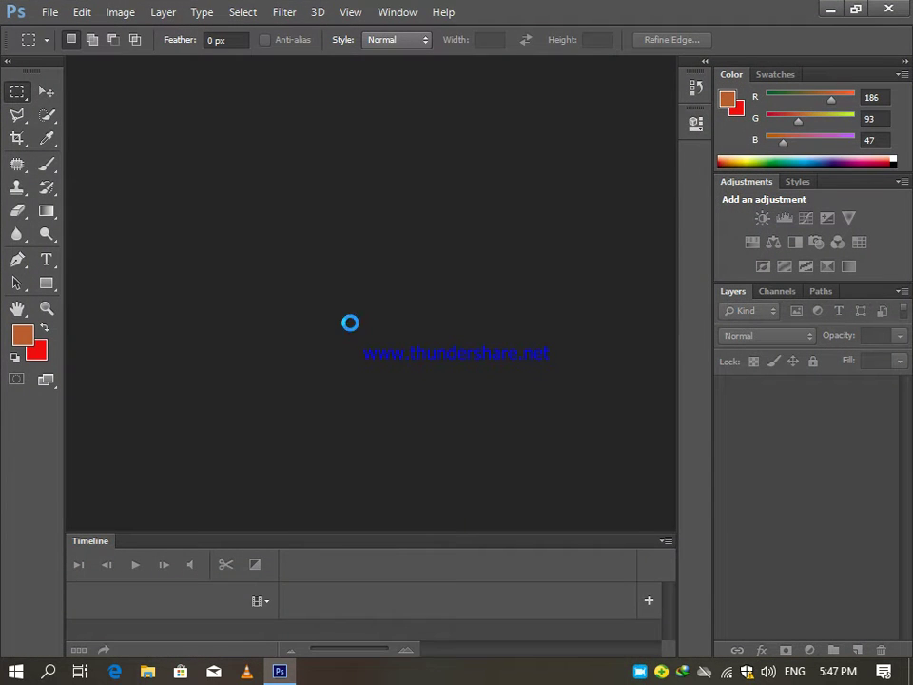
key(ctrl+o)
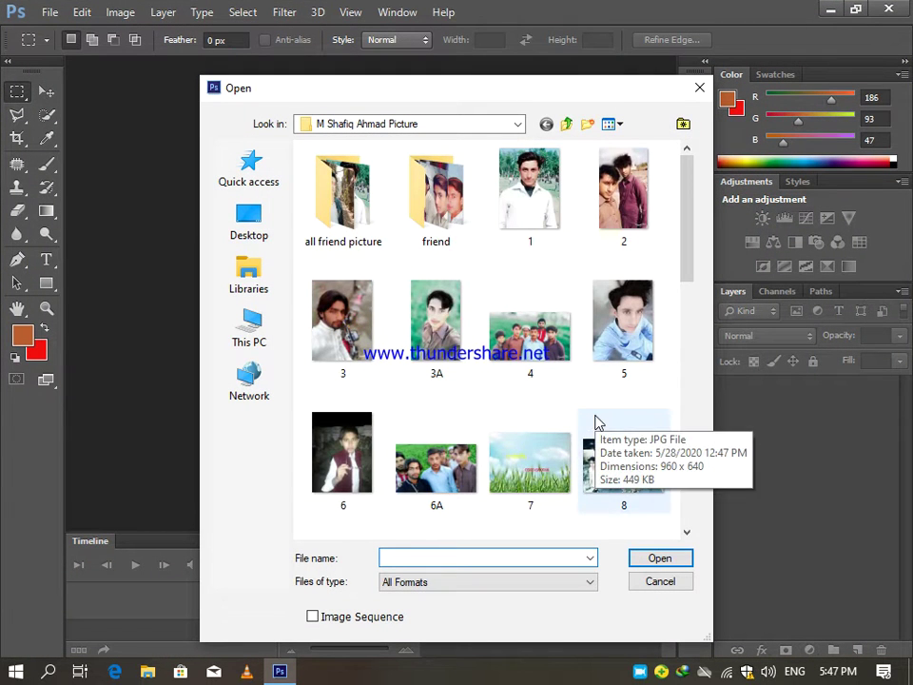
scroll(596, 422, down, 3)
click(249, 222)
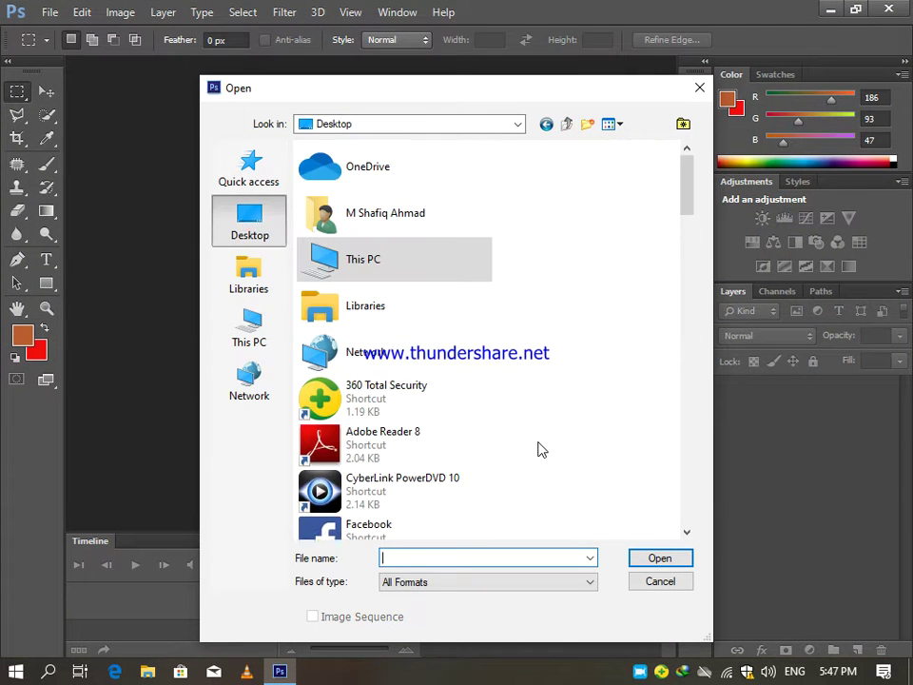
scroll(539, 449, down, 5)
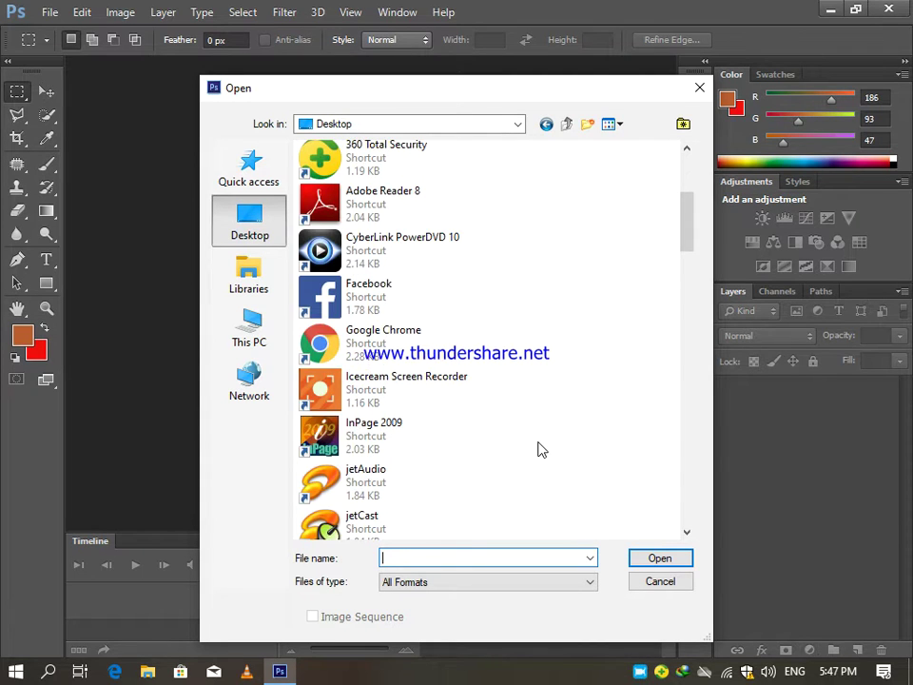
scroll(539, 450, down, 3)
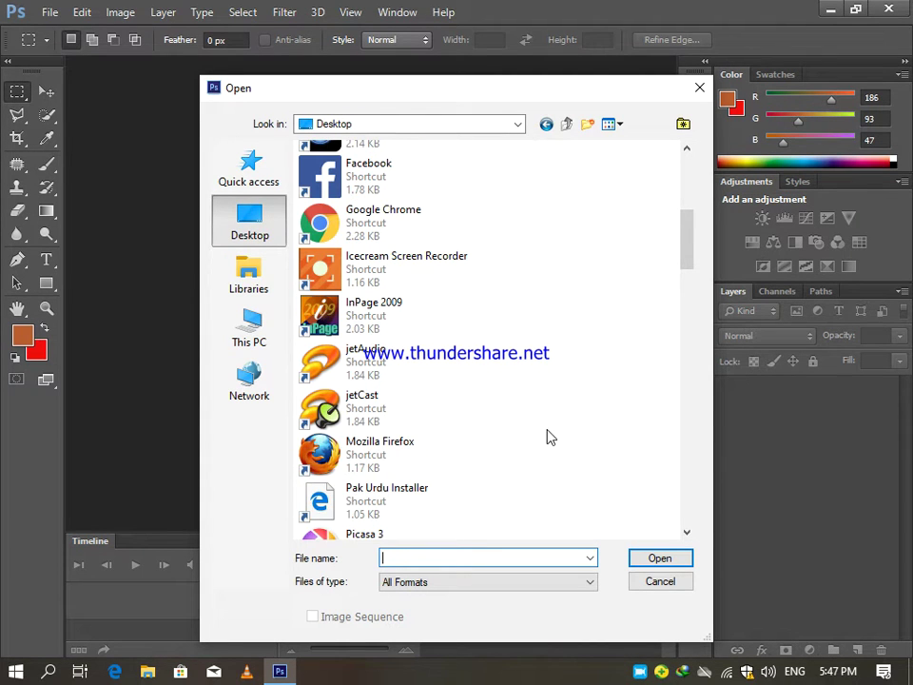
scroll(548, 436, down, 3)
scroll(548, 430, down, 10)
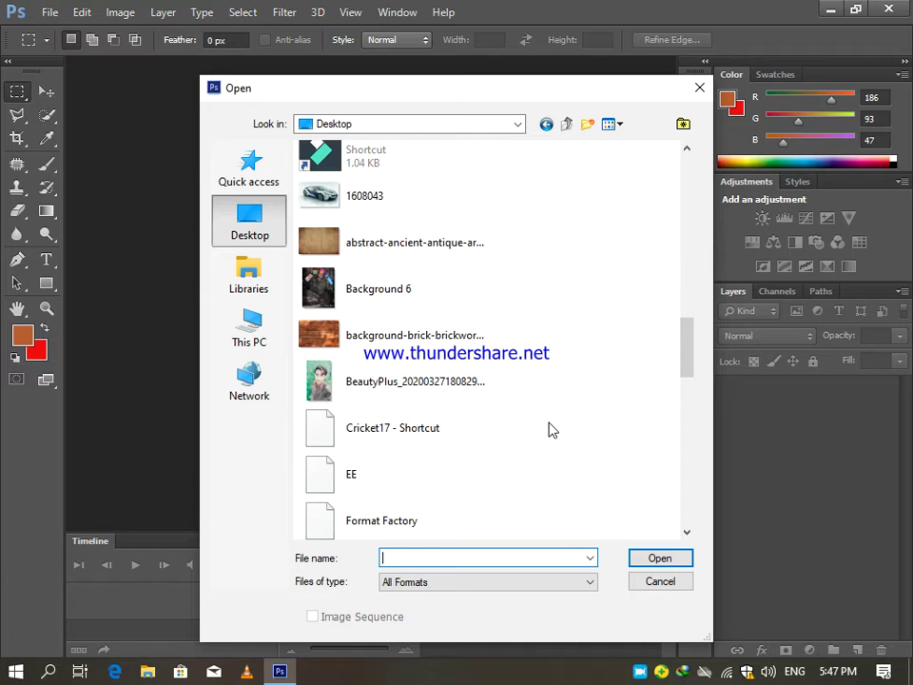
click(391, 376)
click(657, 558)
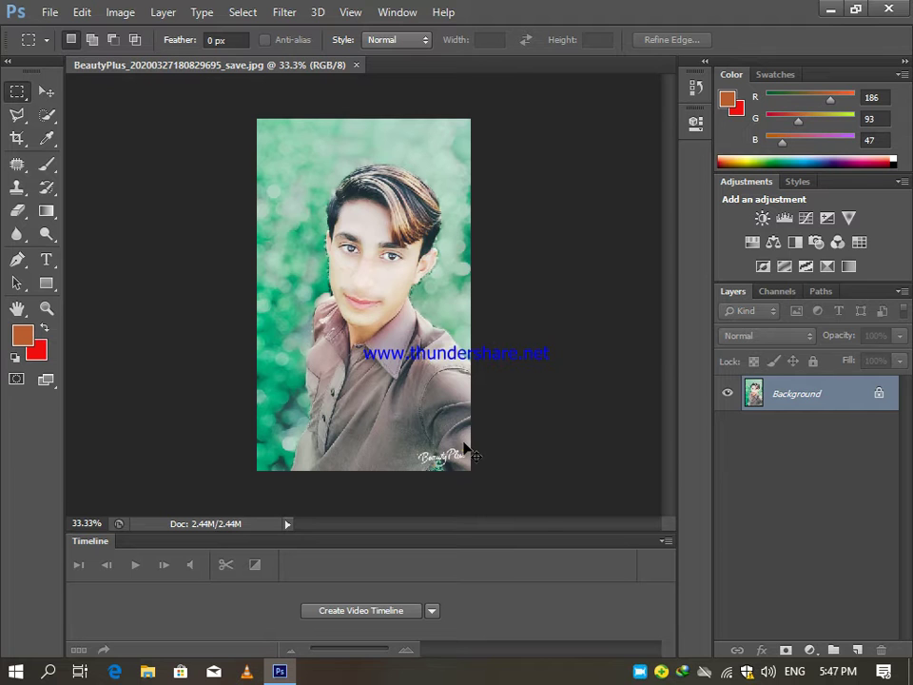
- Patch the dark blemishes on the cheek at the image's left and the spot above that corner of the mouth with clean skin
key(ctrl+plus)
key(ctrl+plus)
key(ctrl+plus)
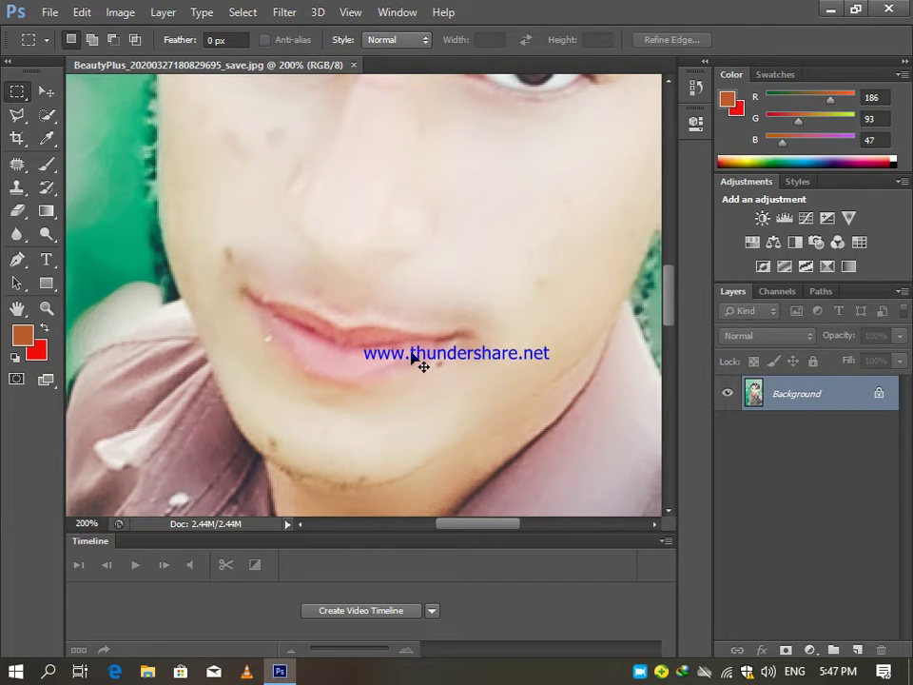
drag(361, 274, 446, 446)
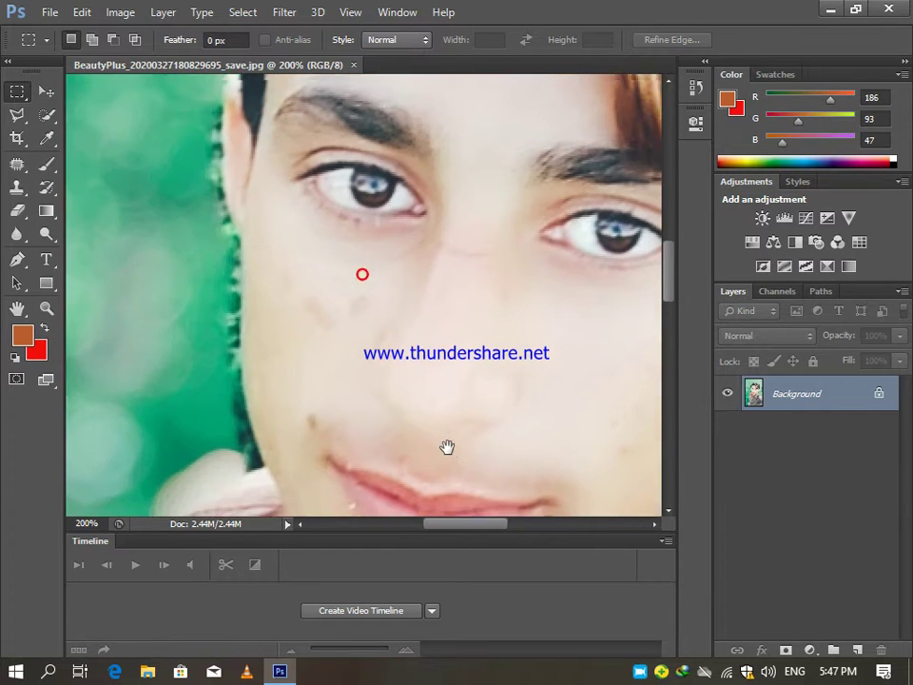
click(17, 163)
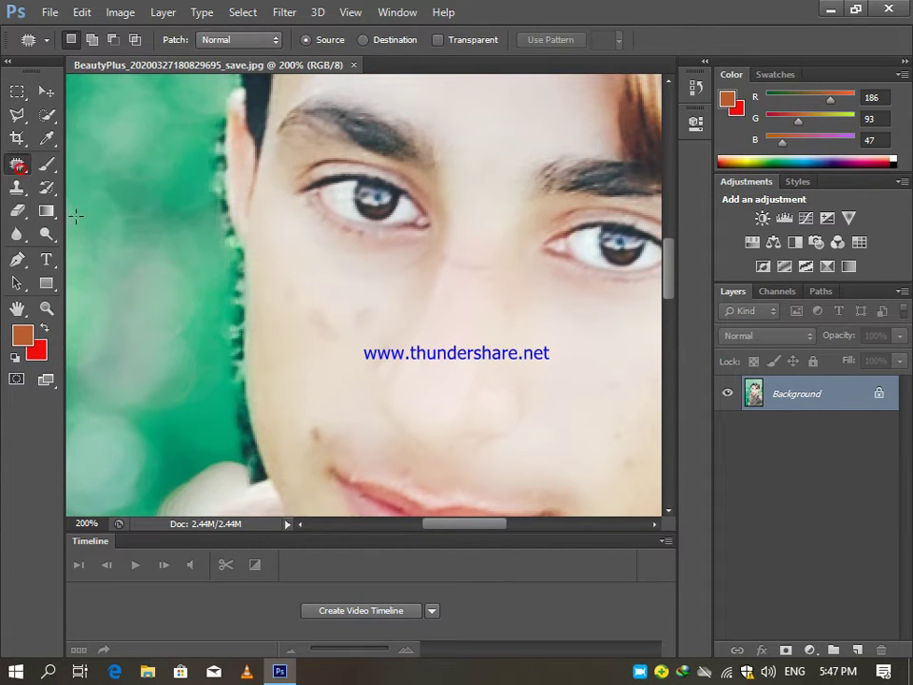
drag(300, 314, 327, 350)
mouse_move(330, 308)
mouse_down()
mouse_move(327, 271)
mouse_move(350, 325)
mouse_move(371, 329)
mouse_move(383, 310)
mouse_move(340, 276)
mouse_move(287, 304)
mouse_move(274, 285)
mouse_move(300, 278)
mouse_move(306, 294)
mouse_move(289, 291)
mouse_move(327, 306)
mouse_up()
click(363, 284)
click(325, 272)
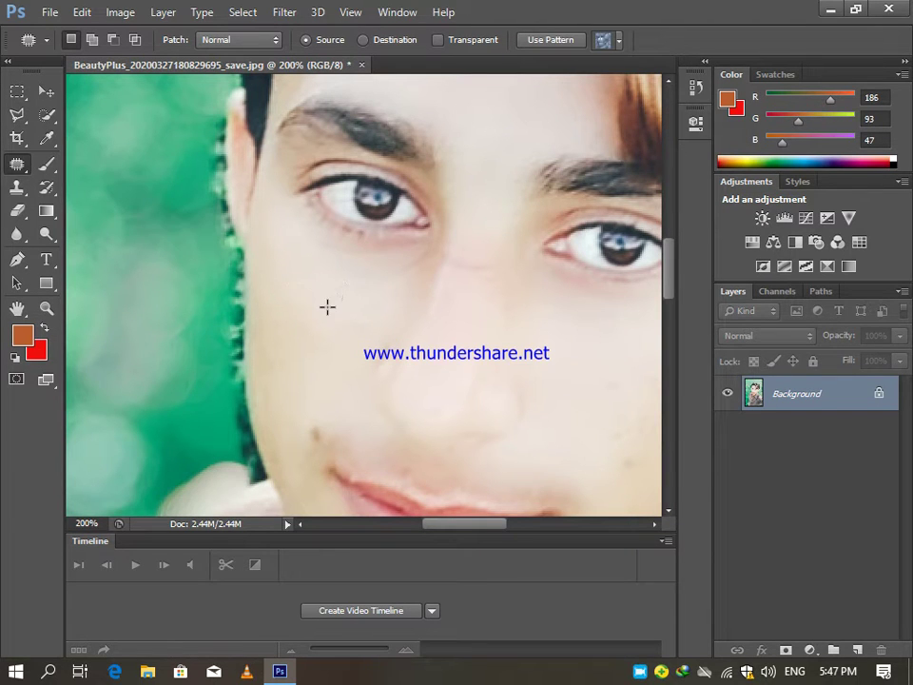
click(327, 306)
mouse_move(329, 429)
mouse_down()
mouse_move(303, 433)
mouse_move(329, 426)
mouse_move(318, 362)
mouse_up()
click(317, 361)
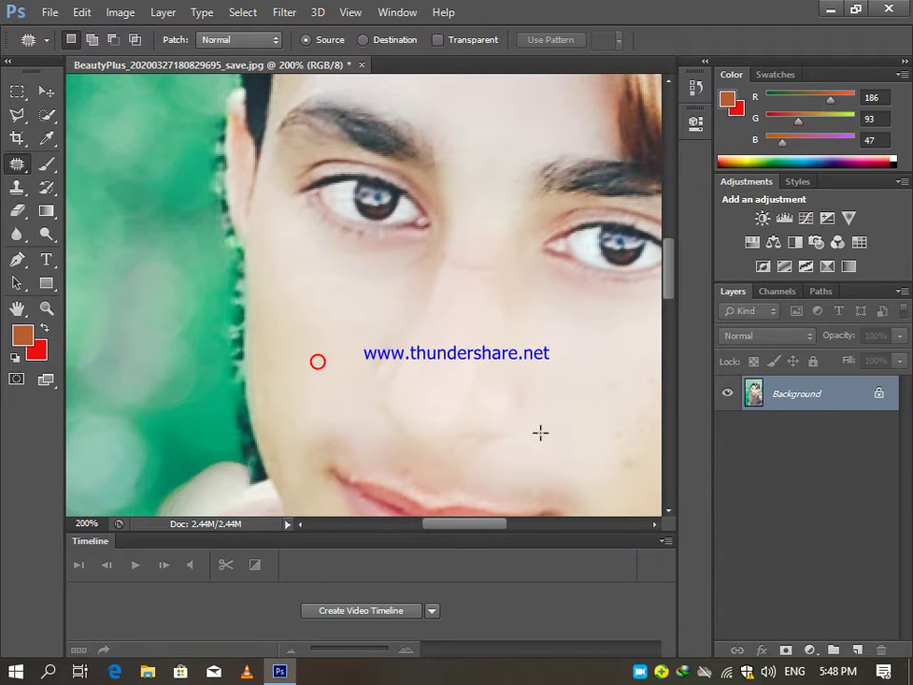
- Patch the crease on the bridge of the nose and the spots on the cheek at the image's right
mouse_move(457, 247)
mouse_down()
mouse_move(474, 282)
mouse_move(503, 260)
mouse_move(482, 242)
mouse_move(456, 342)
mouse_up()
key(space)
drag(526, 405, 343, 306)
mouse_move(421, 298)
mouse_down()
mouse_move(444, 283)
mouse_move(421, 244)
mouse_move(465, 298)
mouse_move(481, 263)
mouse_move(424, 239)
mouse_up()
click(424, 239)
mouse_move(428, 327)
mouse_down()
mouse_move(480, 347)
mouse_move(430, 328)
mouse_up()
drag(462, 332, 461, 234)
click(463, 236)
mouse_move(529, 288)
mouse_down()
mouse_move(542, 331)
mouse_move(527, 272)
mouse_move(520, 299)
mouse_up()
click(469, 248)
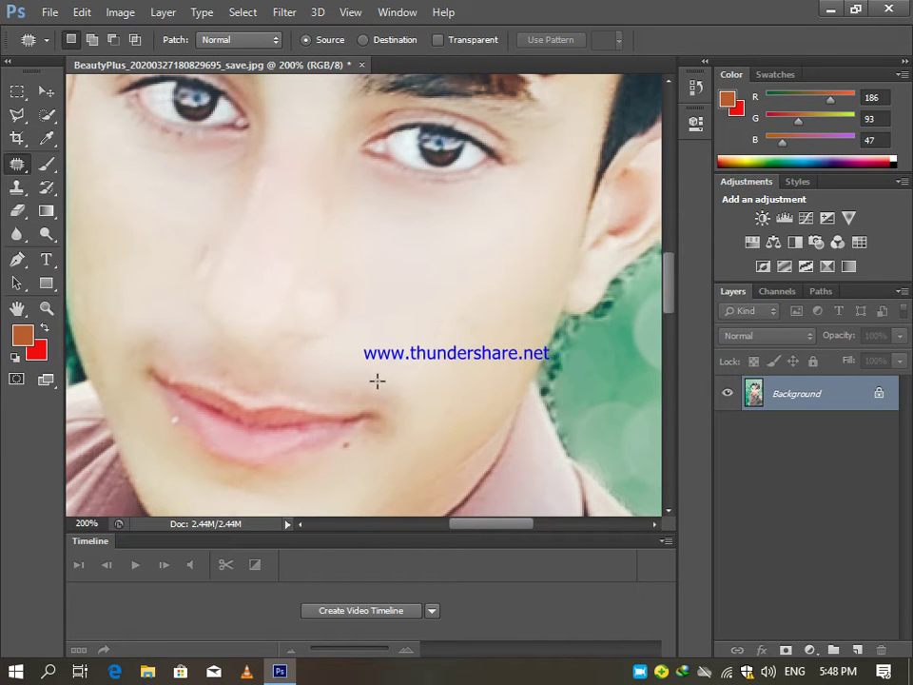
- Patch the dark spots along the lower edge of the chin with nearby clean skin
key(ctrl+minus)
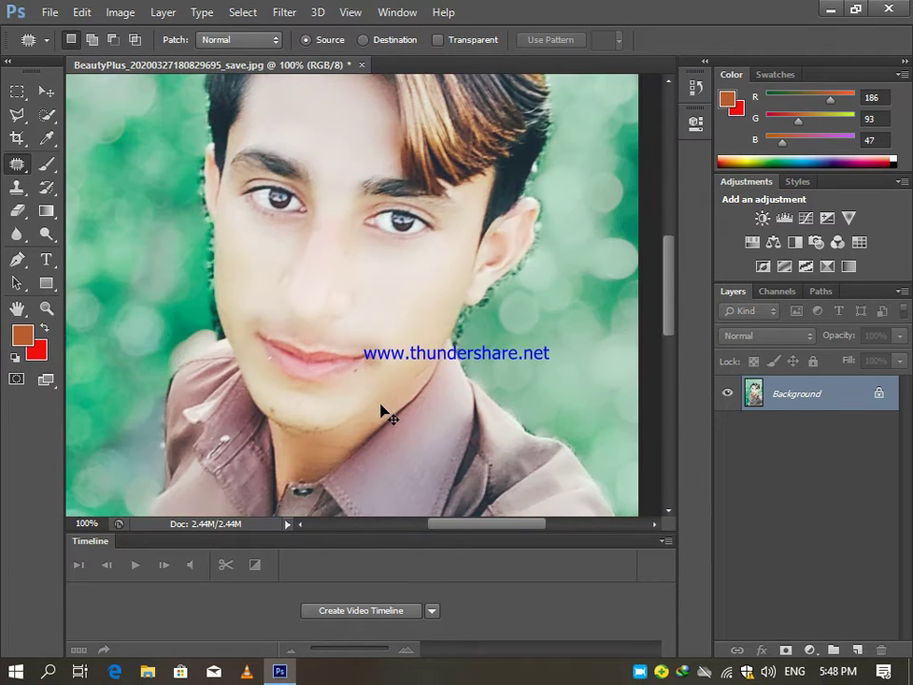
key(ctrl+plus)
key(ctrl+plus)
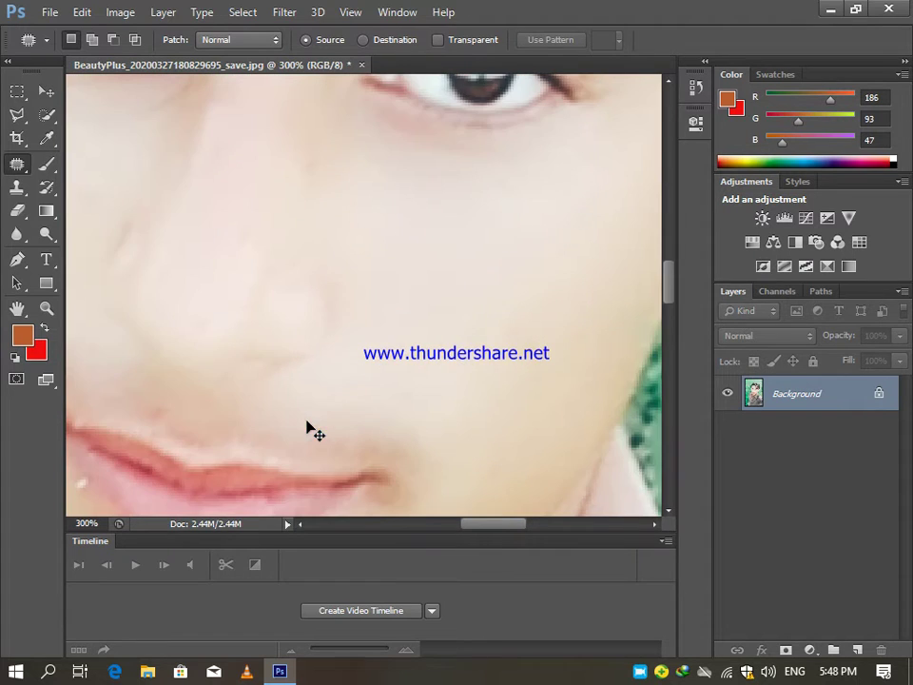
drag(299, 422, 334, 237)
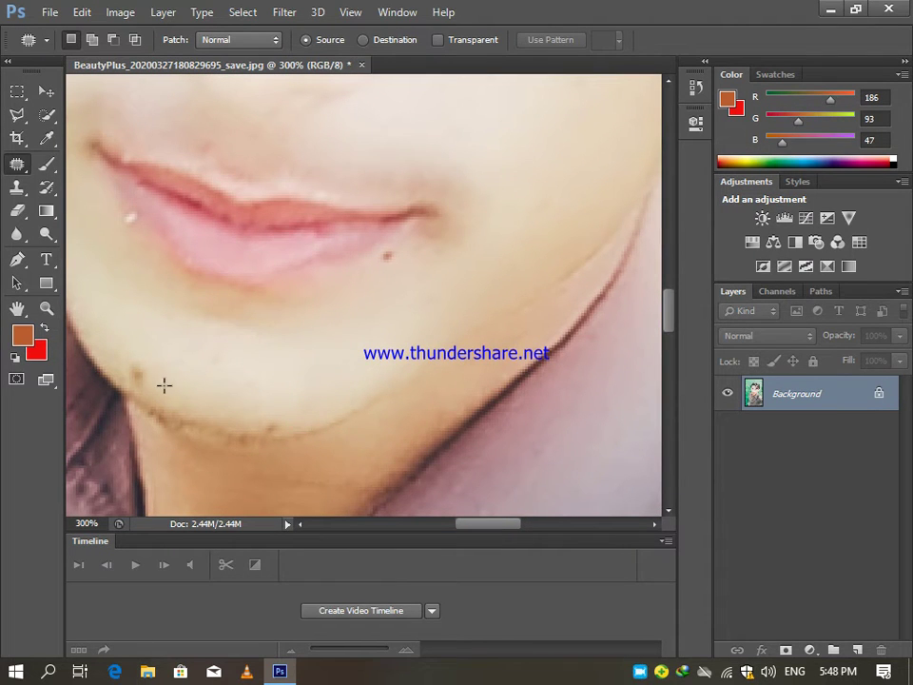
mouse_move(129, 377)
mouse_down()
mouse_move(147, 368)
mouse_move(156, 379)
mouse_move(203, 354)
mouse_up()
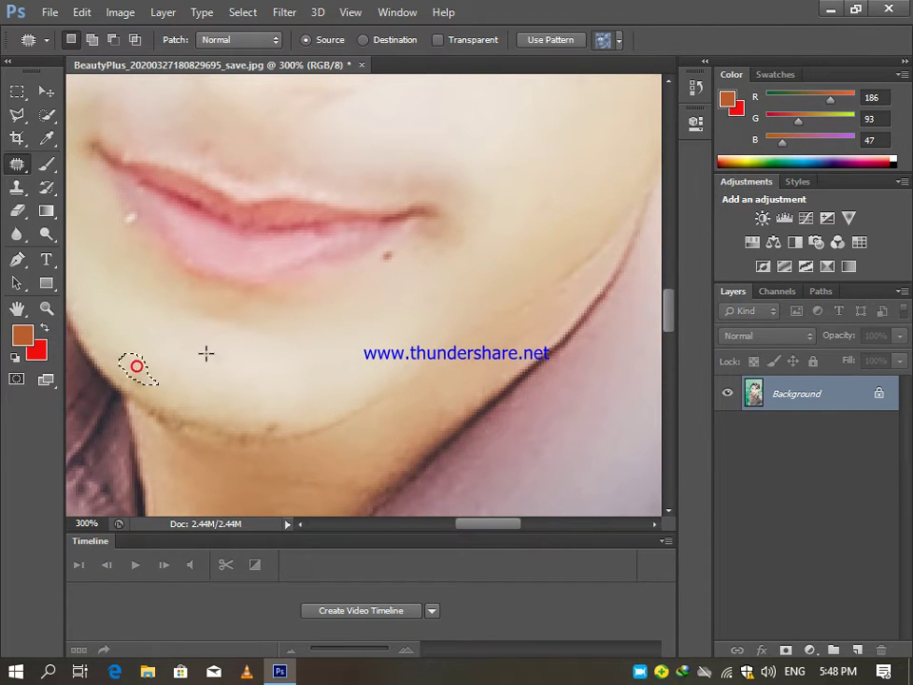
click(206, 353)
mouse_move(260, 427)
mouse_down()
mouse_move(289, 430)
mouse_move(234, 400)
mouse_up()
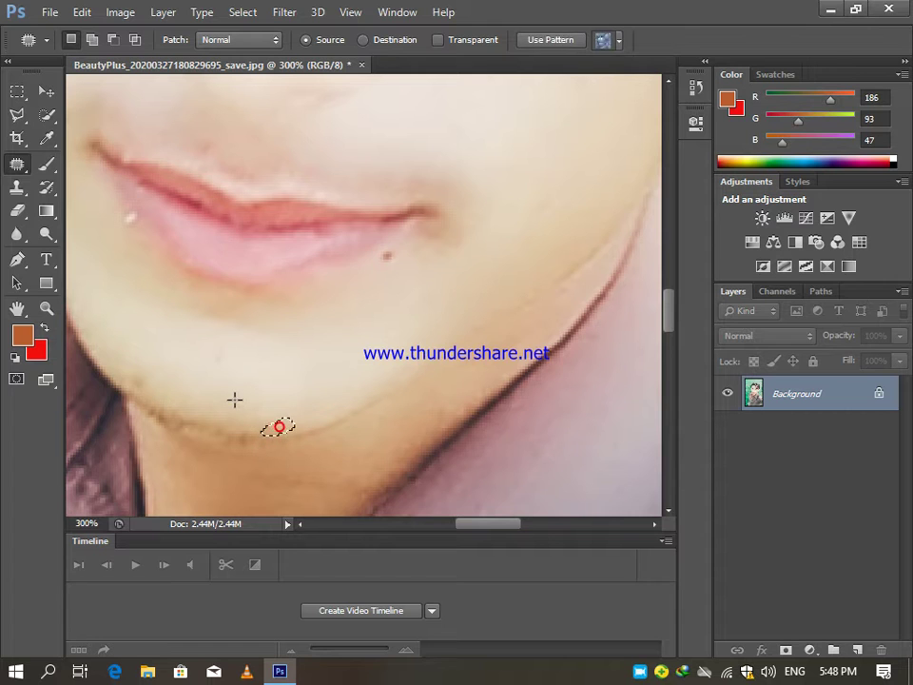
click(235, 400)
mouse_move(127, 369)
mouse_down()
mouse_move(163, 376)
mouse_move(228, 391)
mouse_up()
click(118, 229)
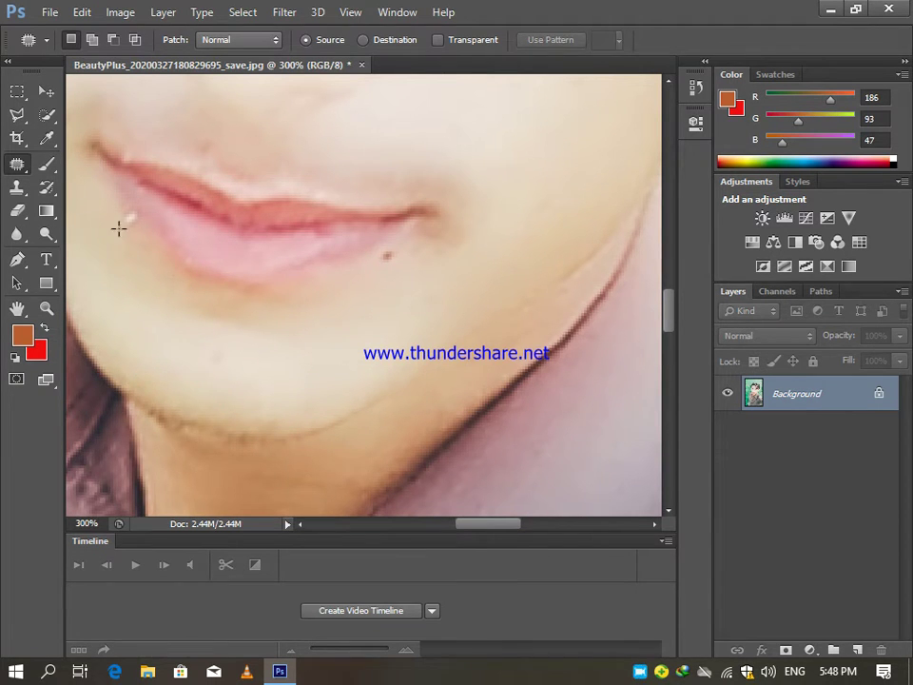
- Patch out the small white spot at the edge of the lower lip
mouse_move(119, 208)
mouse_down()
mouse_move(148, 216)
mouse_move(128, 229)
mouse_move(164, 254)
mouse_up()
click(167, 258)
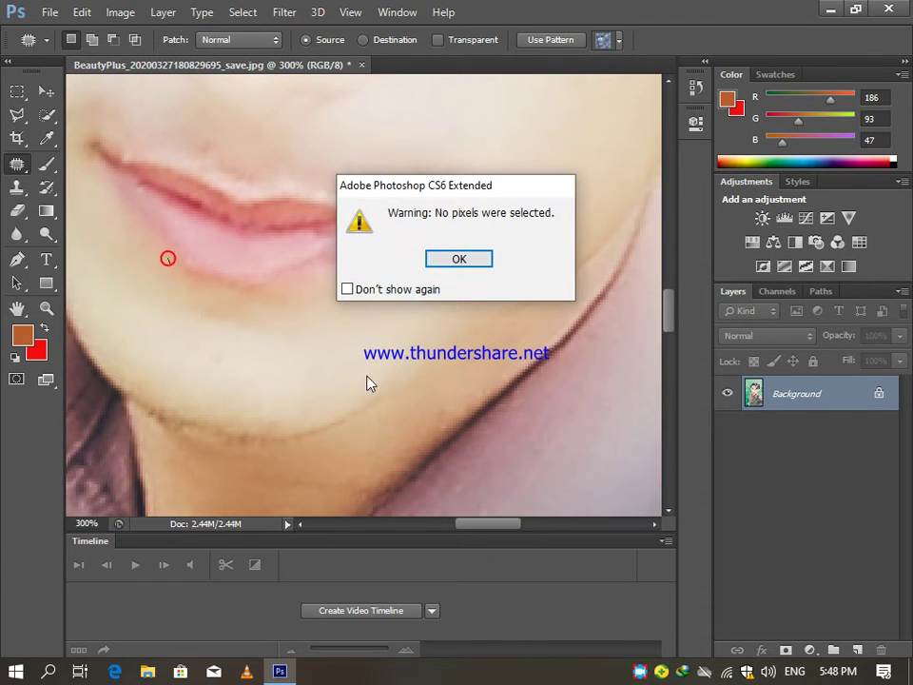
click(473, 260)
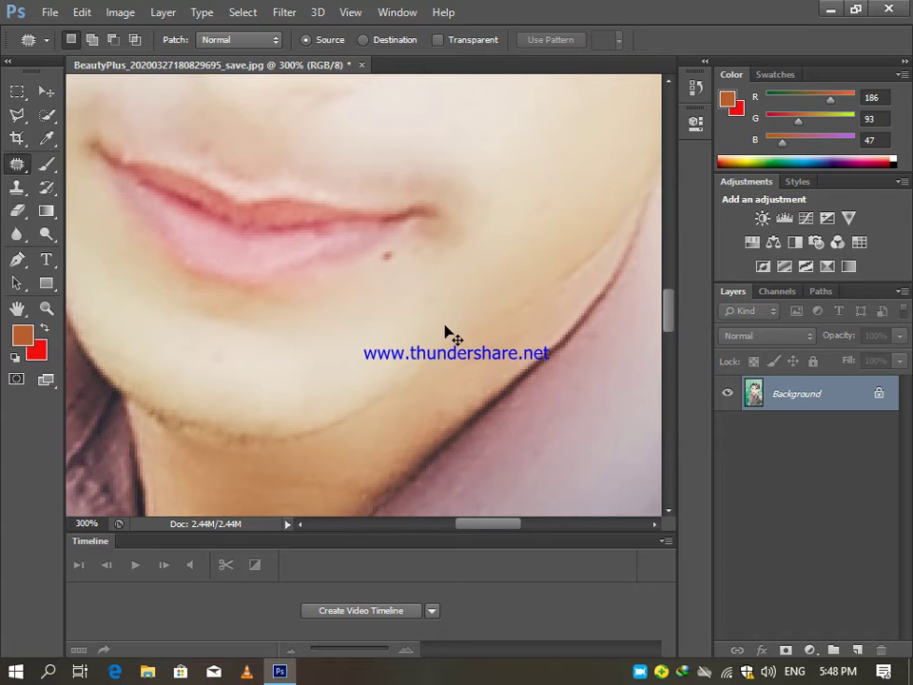
- Set the foreground color to near-black RGB 23, 20, 19 and the background color to near-black #110a0a
key(ctrl+minus)
key(ctrl+minus)
key(ctrl+minus)
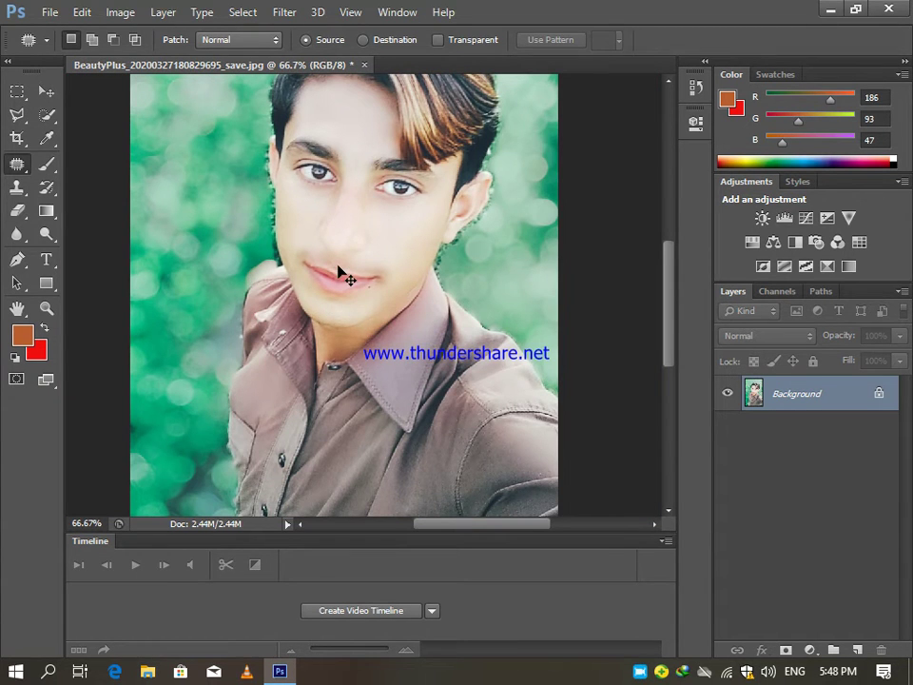
key(ctrl+minus)
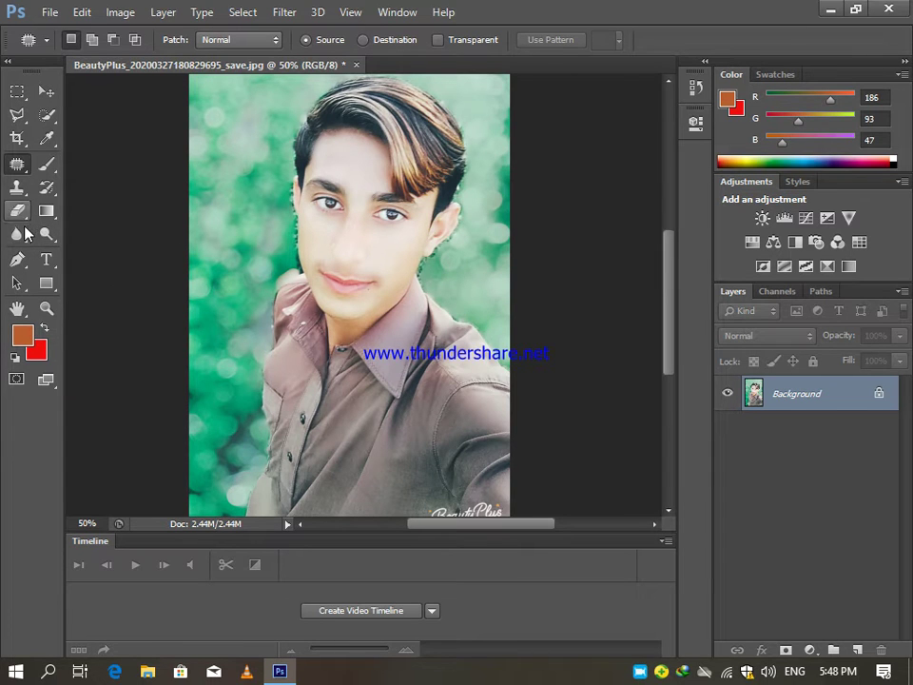
click(20, 336)
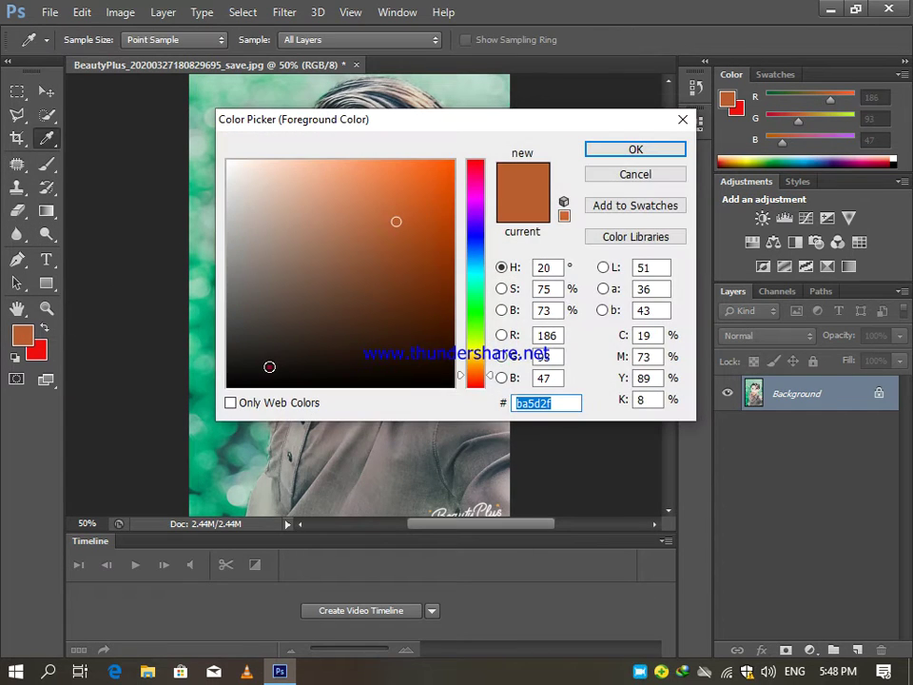
click(269, 366)
click(634, 151)
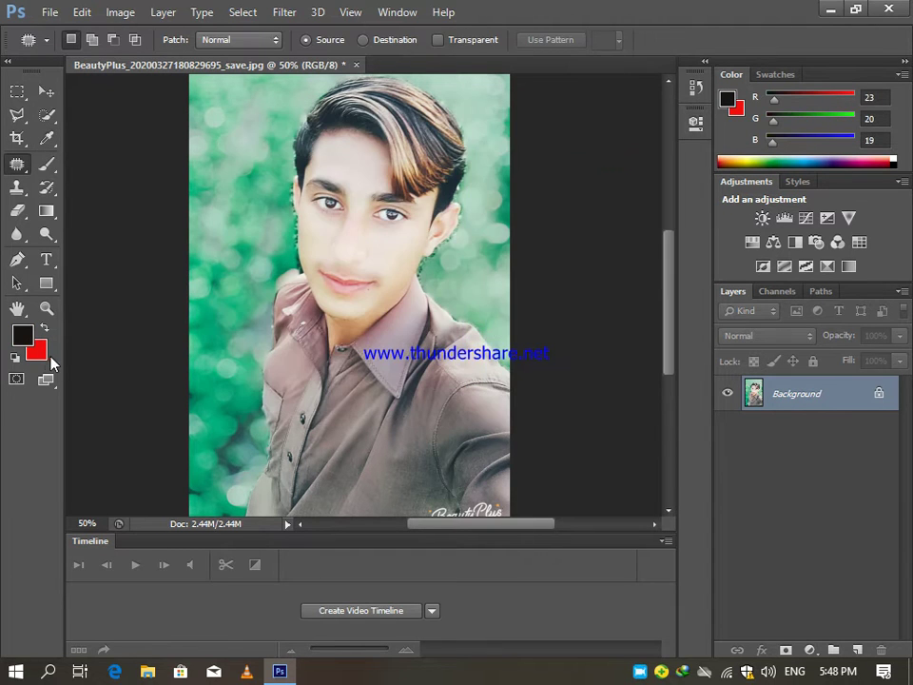
click(40, 354)
click(317, 372)
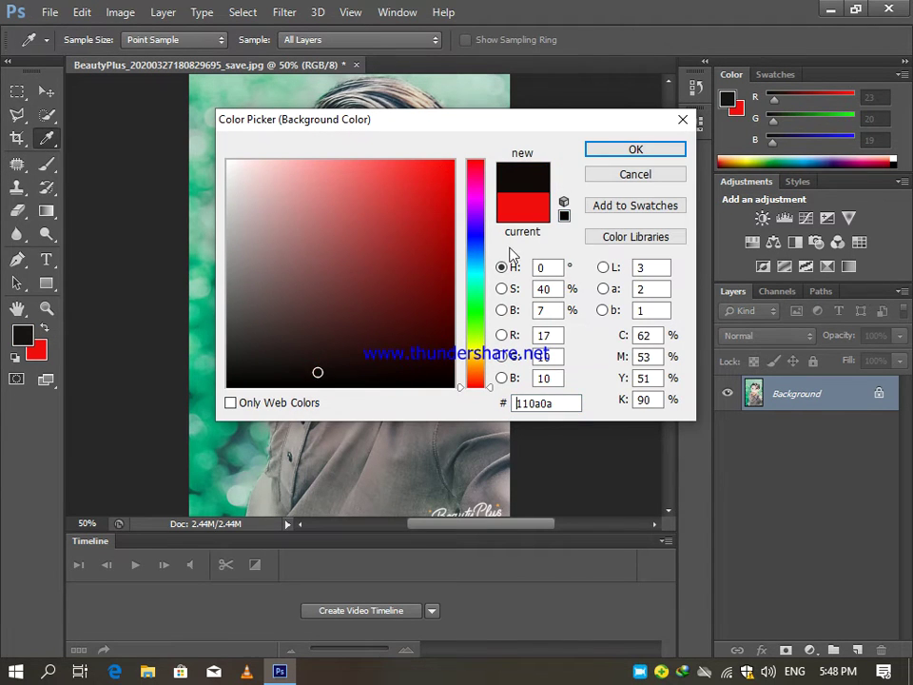
click(624, 148)
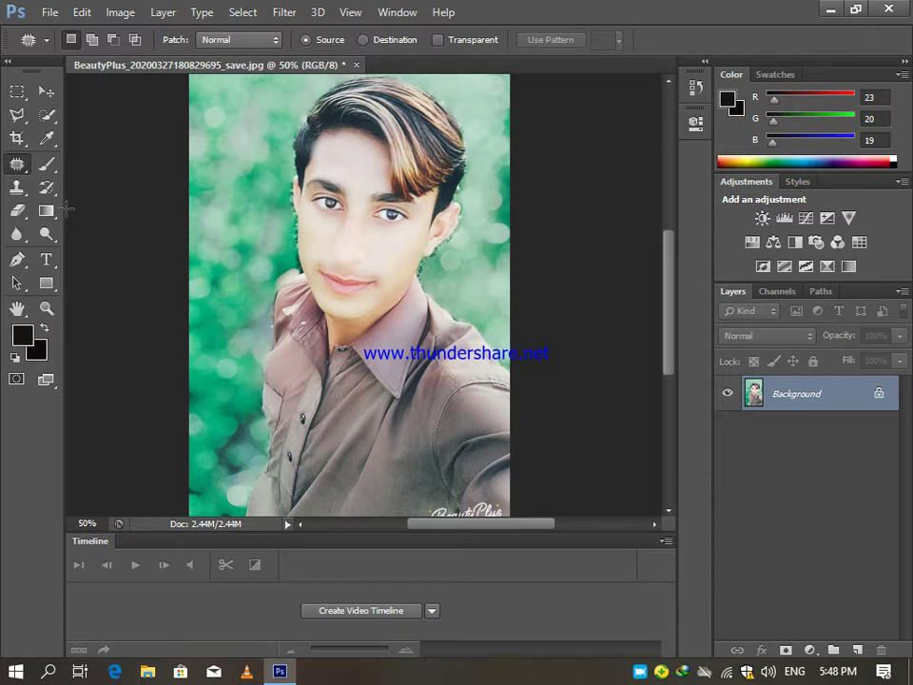
- Set up the Brush tool with 43% opacity, 32% flow and a 49 px size
click(53, 166)
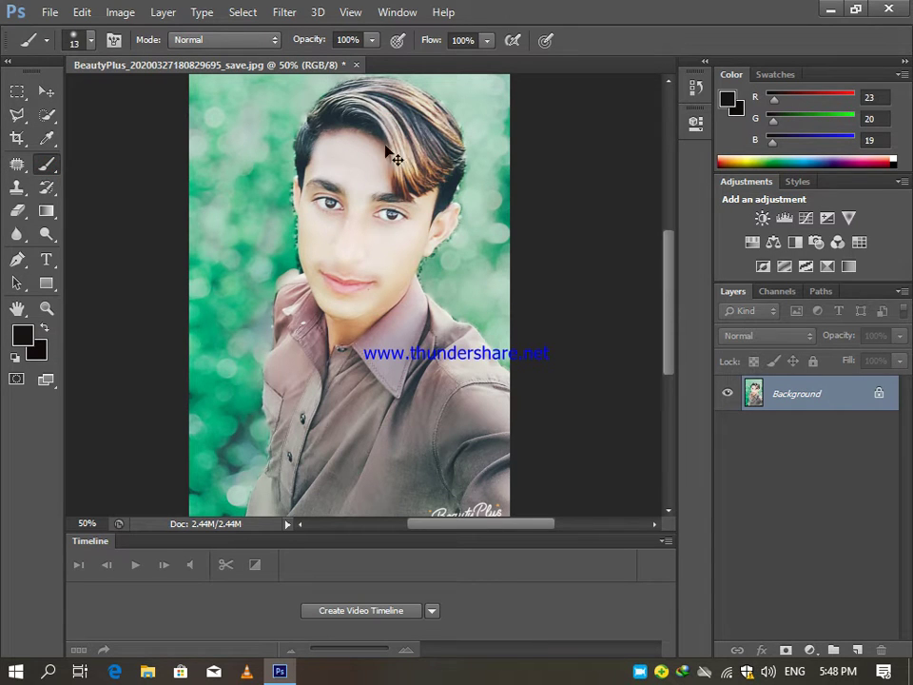
click(372, 40)
drag(374, 58, 331, 58)
click(488, 40)
drag(484, 58, 449, 58)
click(486, 41)
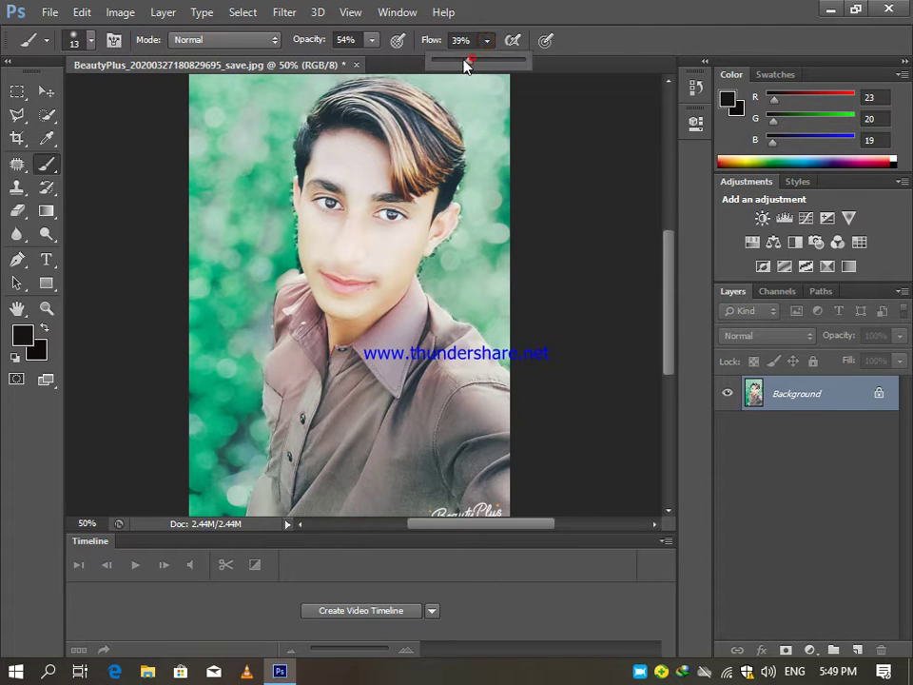
click(373, 40)
drag(374, 59, 339, 63)
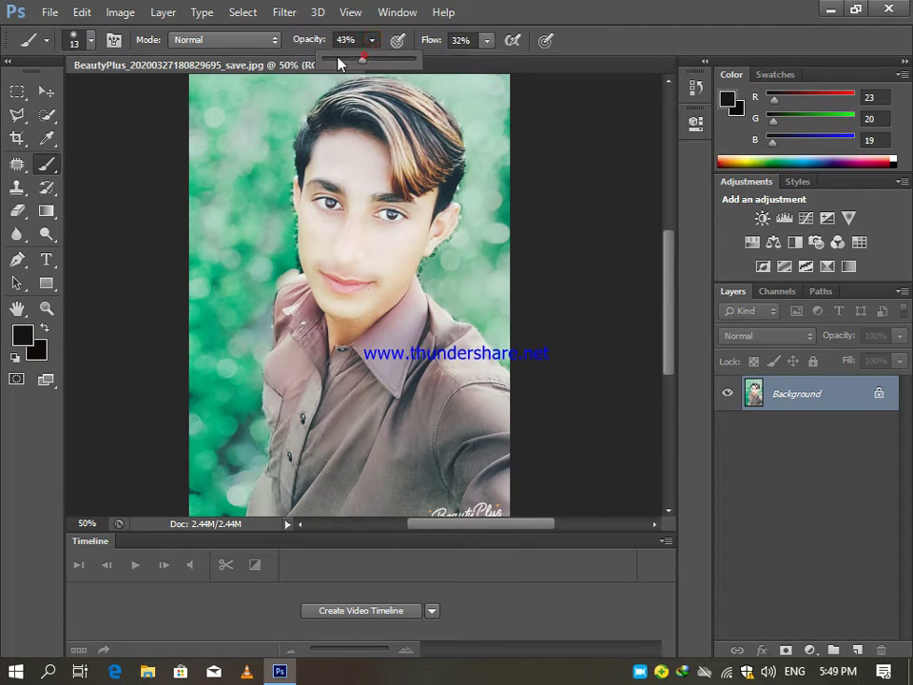
click(91, 40)
click(69, 94)
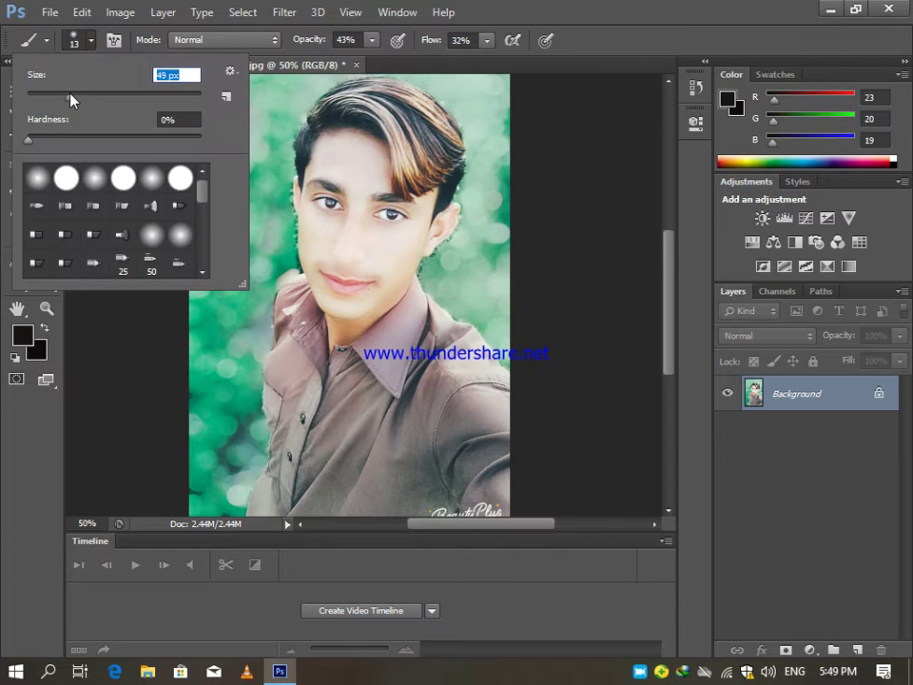
- Paint over the brown and blond highlights in the hair with the near-black brush to darken them
click(387, 103)
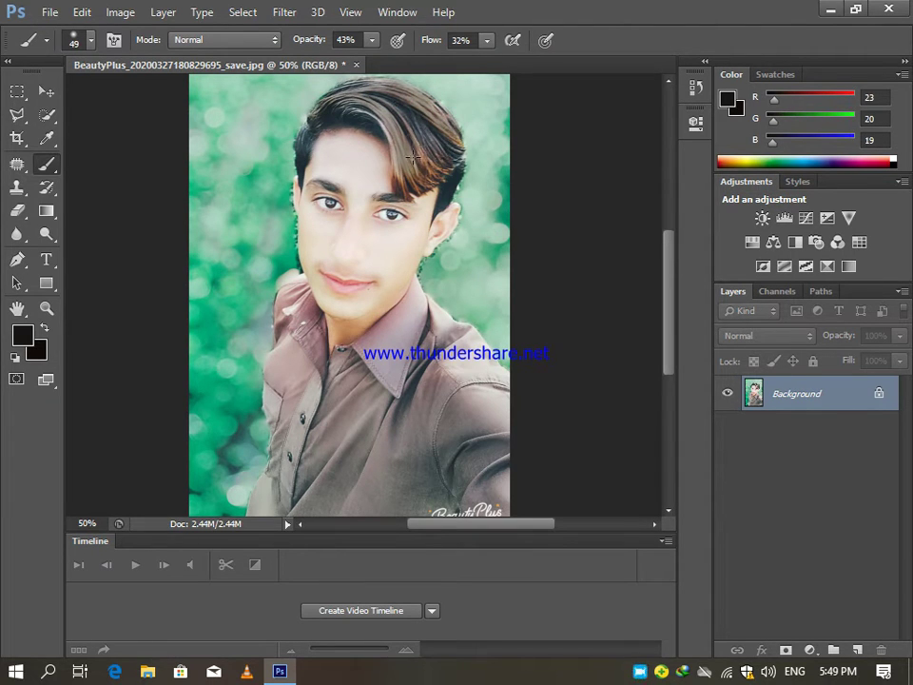
drag(408, 162, 403, 170)
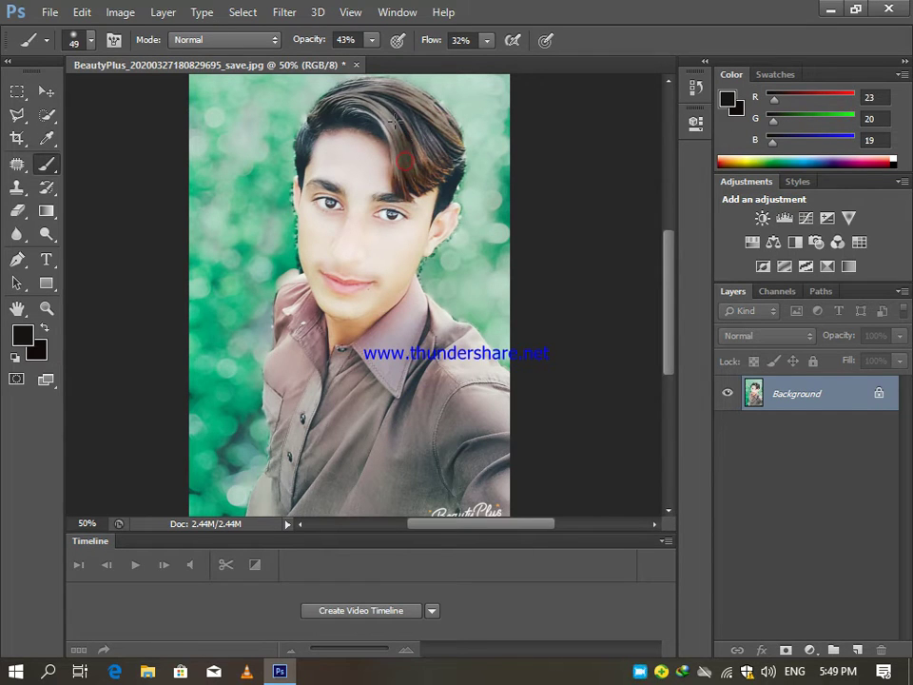
drag(373, 108, 415, 168)
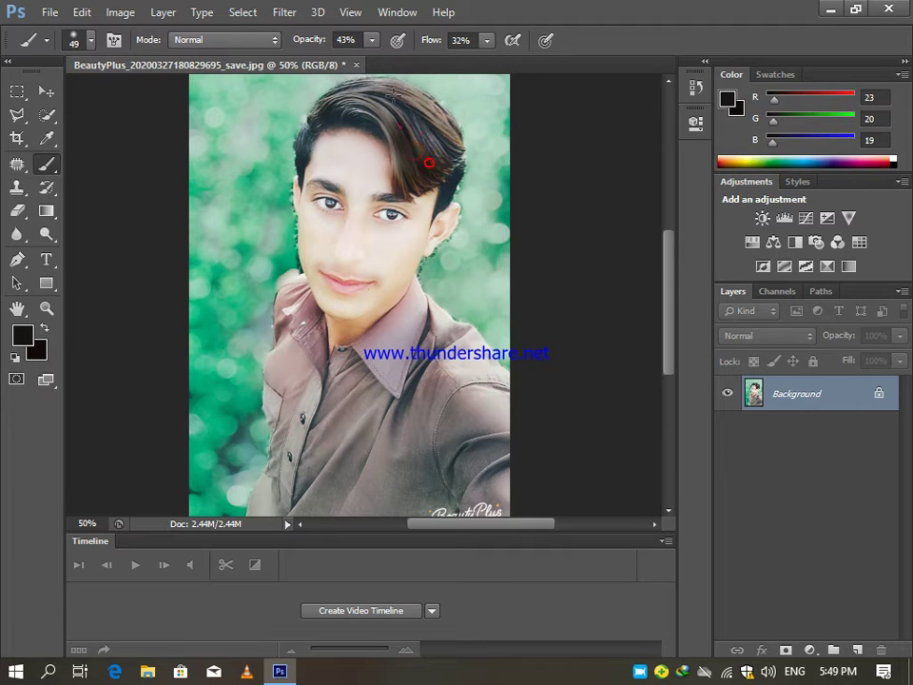
mouse_move(393, 95)
mouse_down()
mouse_move(439, 115)
mouse_move(456, 144)
mouse_up()
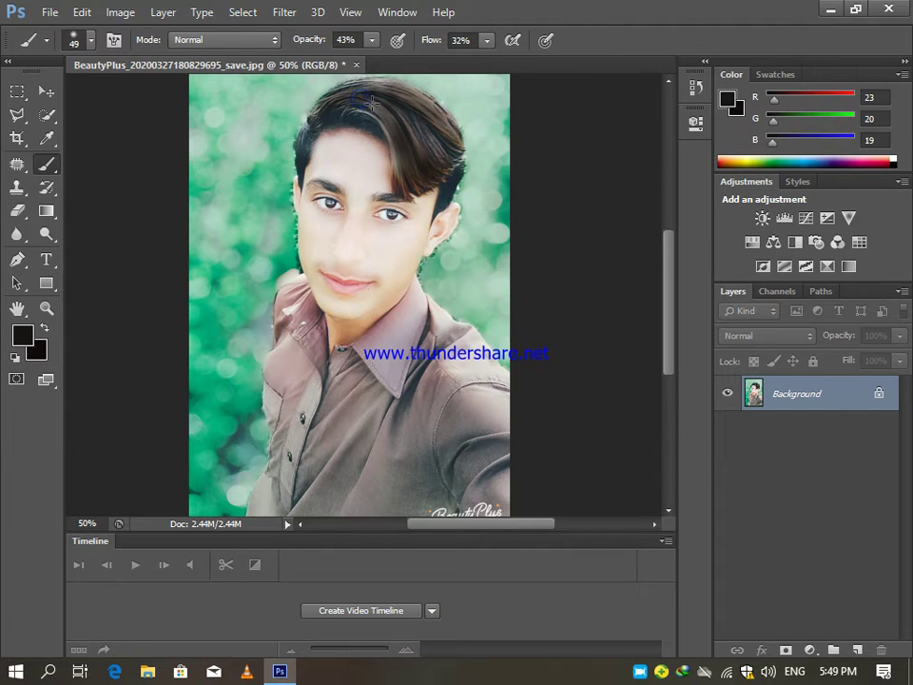
drag(443, 127, 454, 127)
click(447, 131)
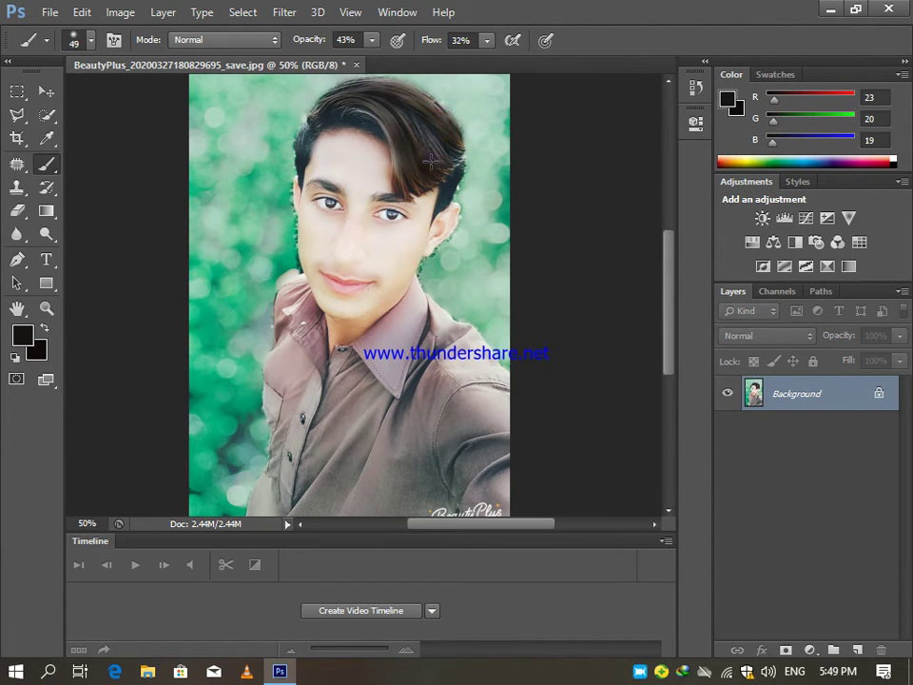
- Paint additional near-black brush strokes over the remaining lighter strands on the crown and the swept fringe
click(400, 147)
click(421, 177)
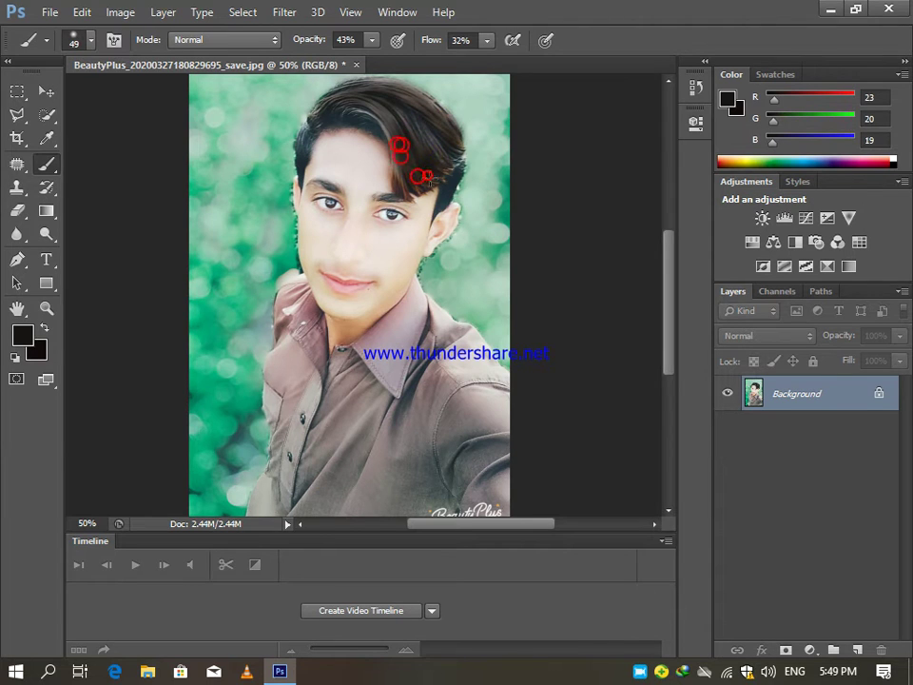
click(428, 173)
click(446, 171)
click(398, 101)
click(386, 121)
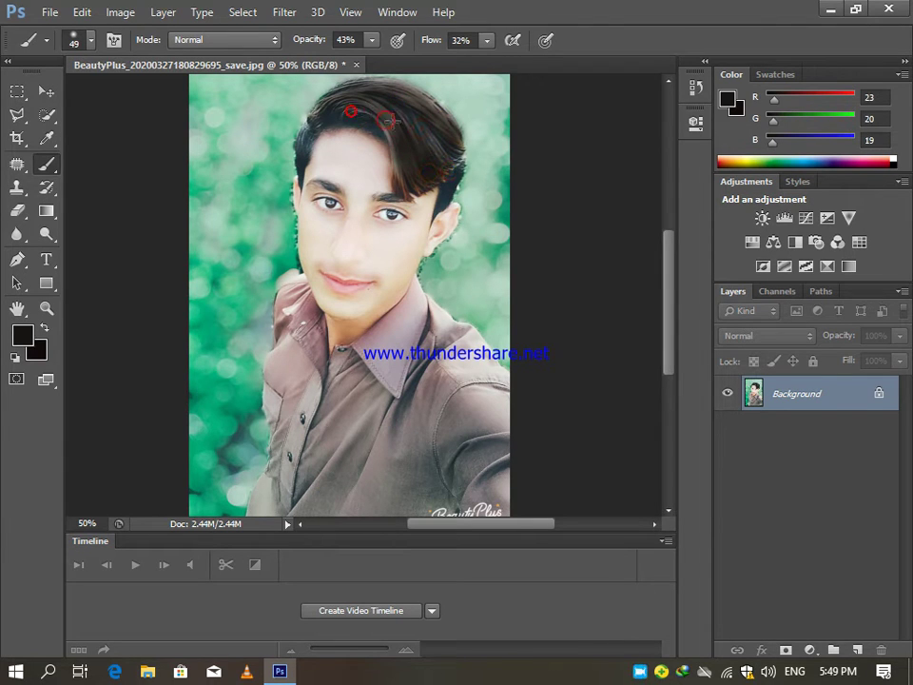
click(365, 108)
mouse_move(373, 95)
mouse_down()
mouse_move(415, 98)
mouse_move(418, 124)
mouse_up()
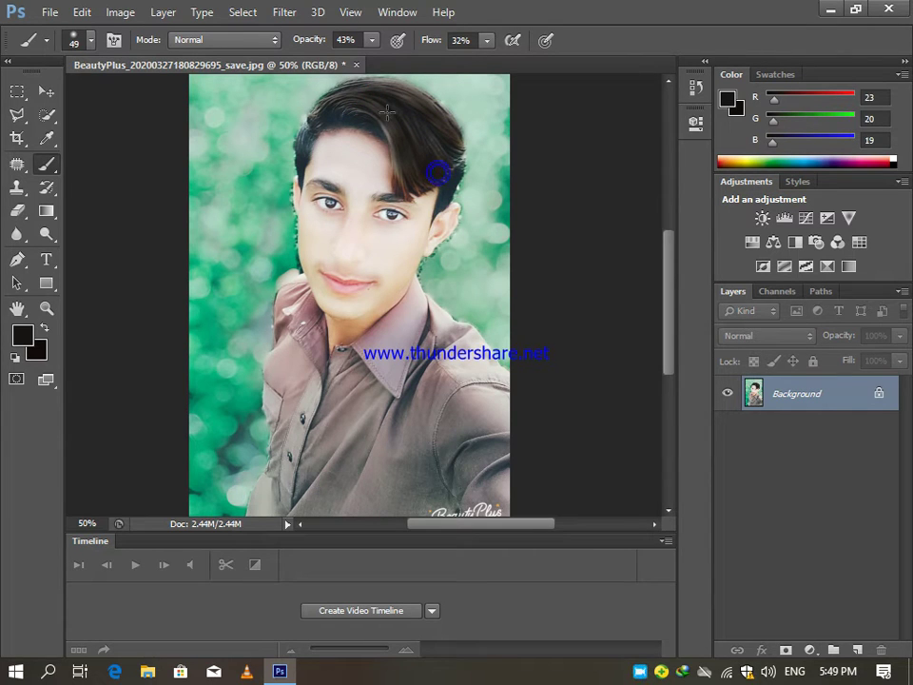
click(307, 133)
click(366, 106)
click(430, 146)
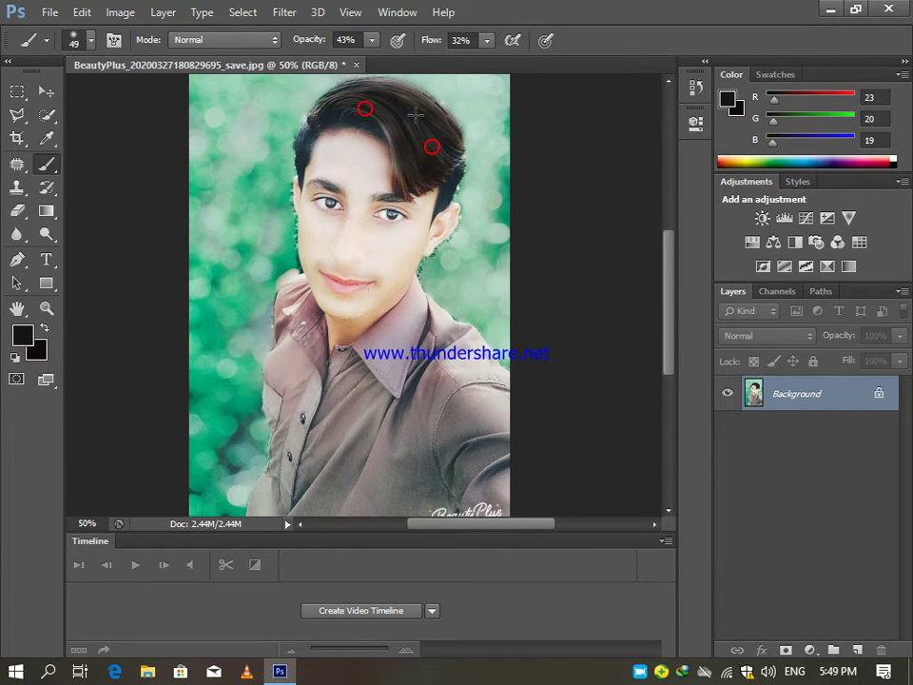
click(445, 144)
- Apply the Liquify filter, pushing the green background beside the cheek outward with a Forward Warp brush of size 100 and pressure 100
scroll(167, 219, up, 3)
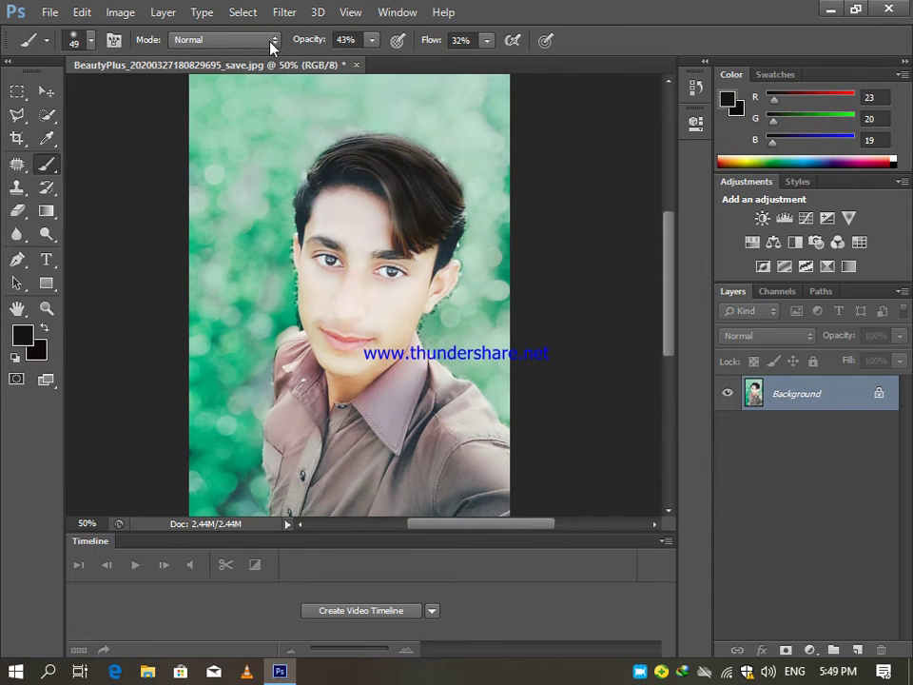
click(287, 12)
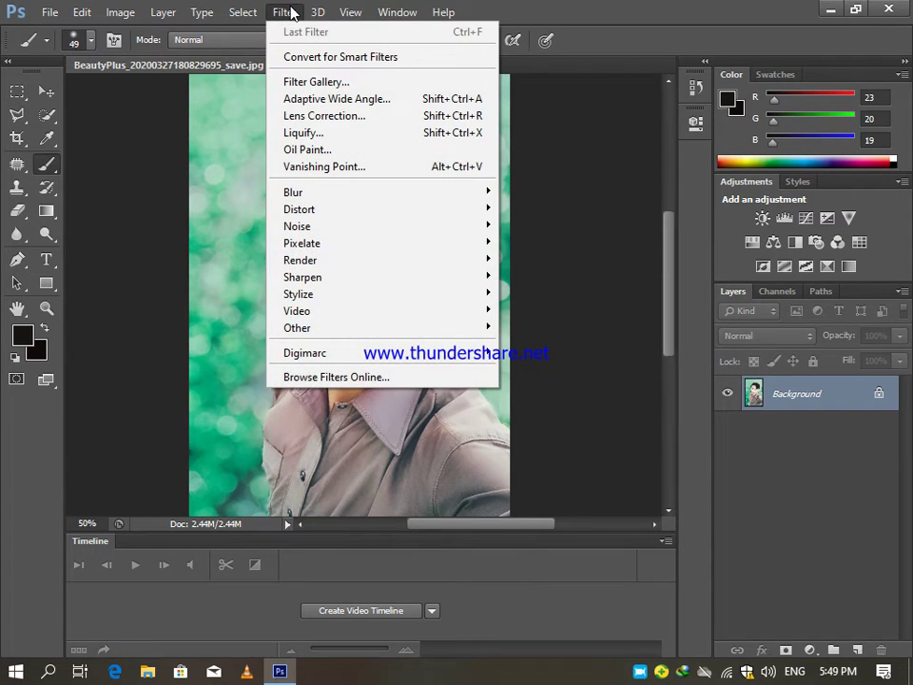
click(314, 143)
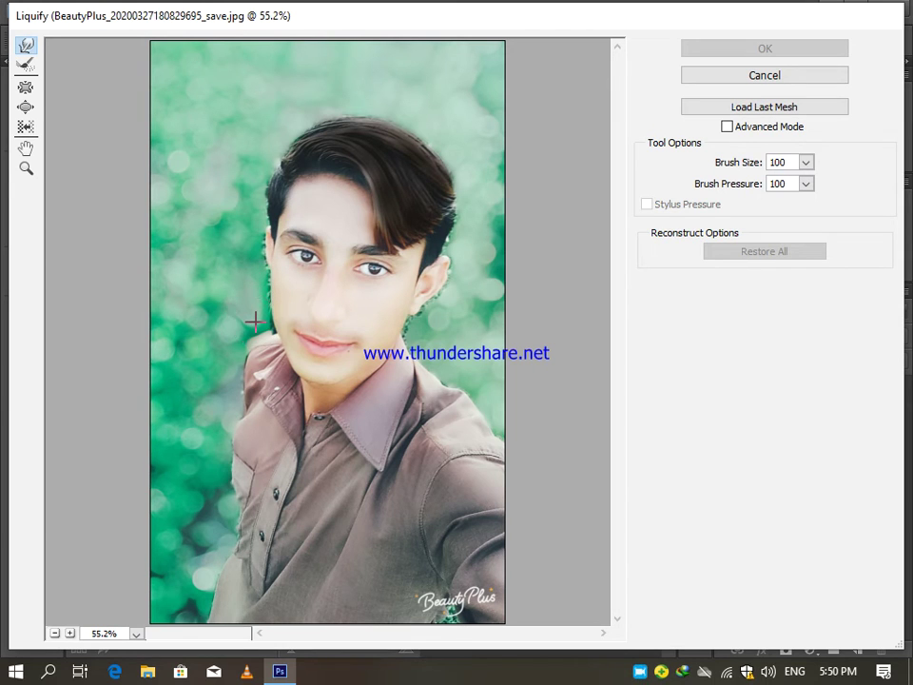
drag(251, 317, 192, 288)
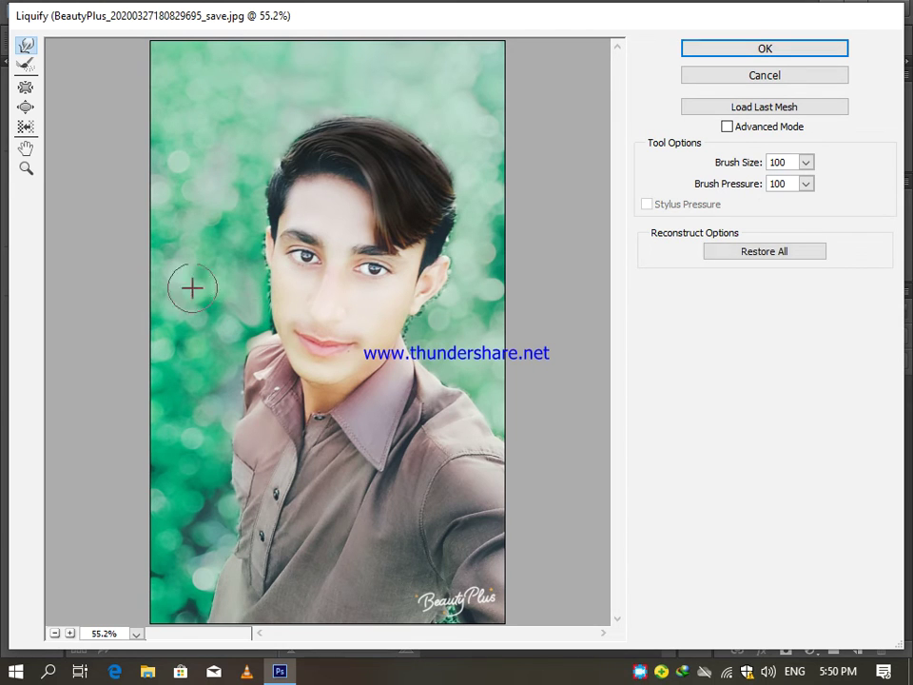
click(724, 54)
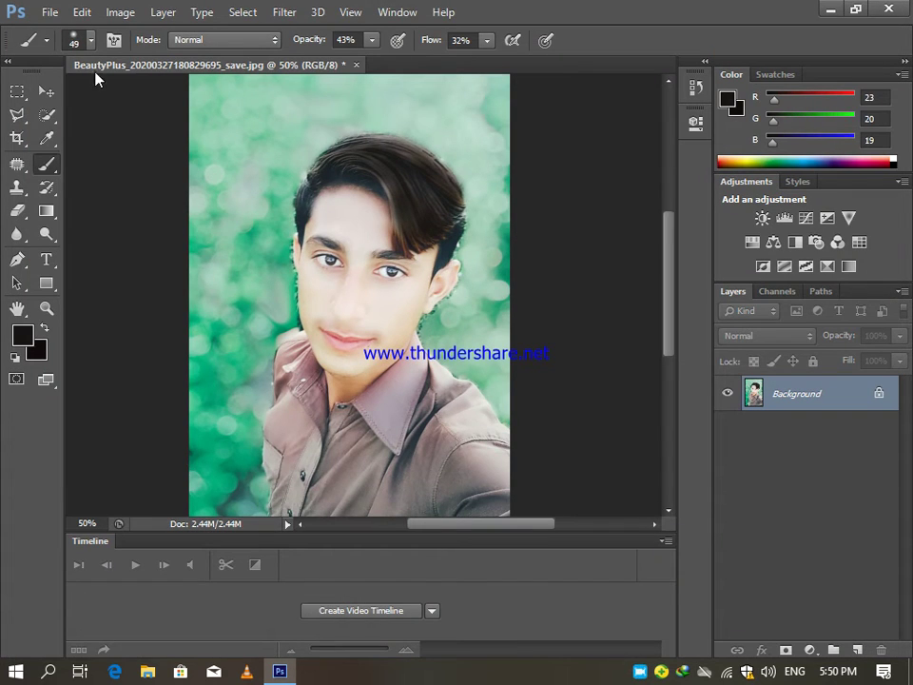
- Save the retouched photo to the Desktop as a JPEG named PHD at maximum quality 12 with the Baseline (Standard) format
click(61, 17)
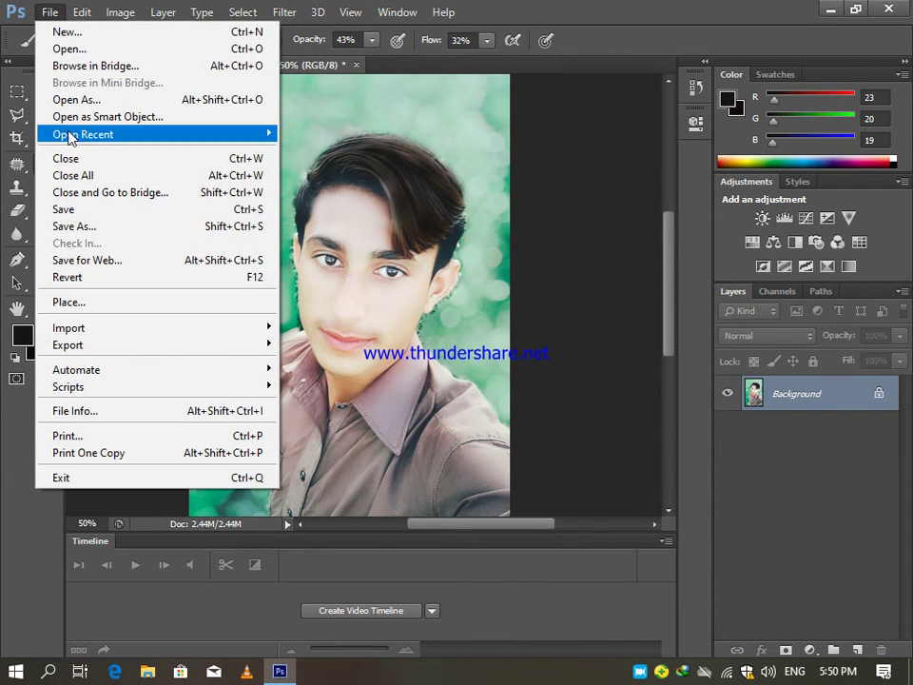
click(95, 226)
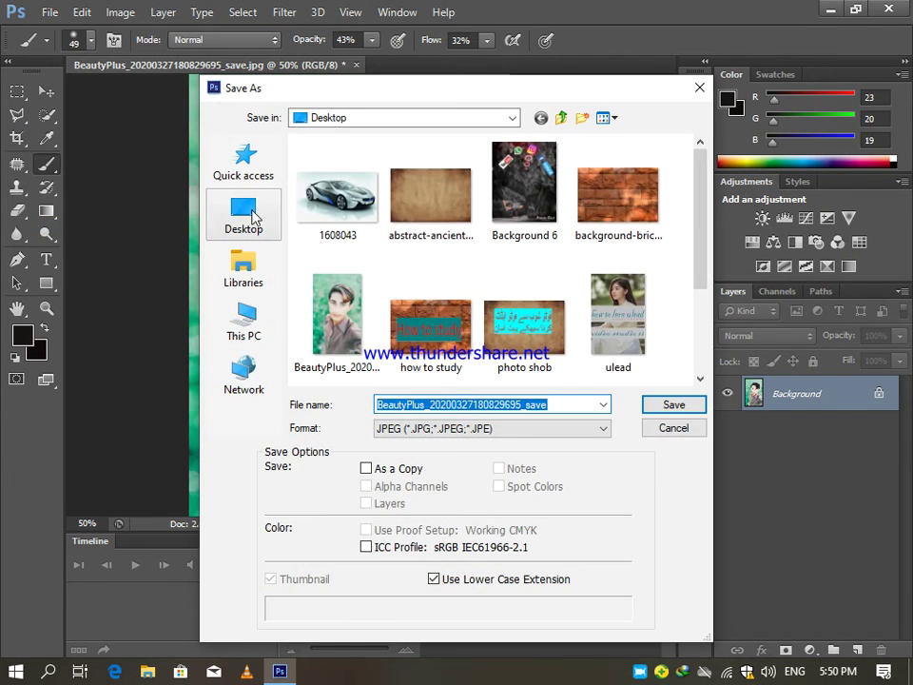
click(243, 210)
click(604, 428)
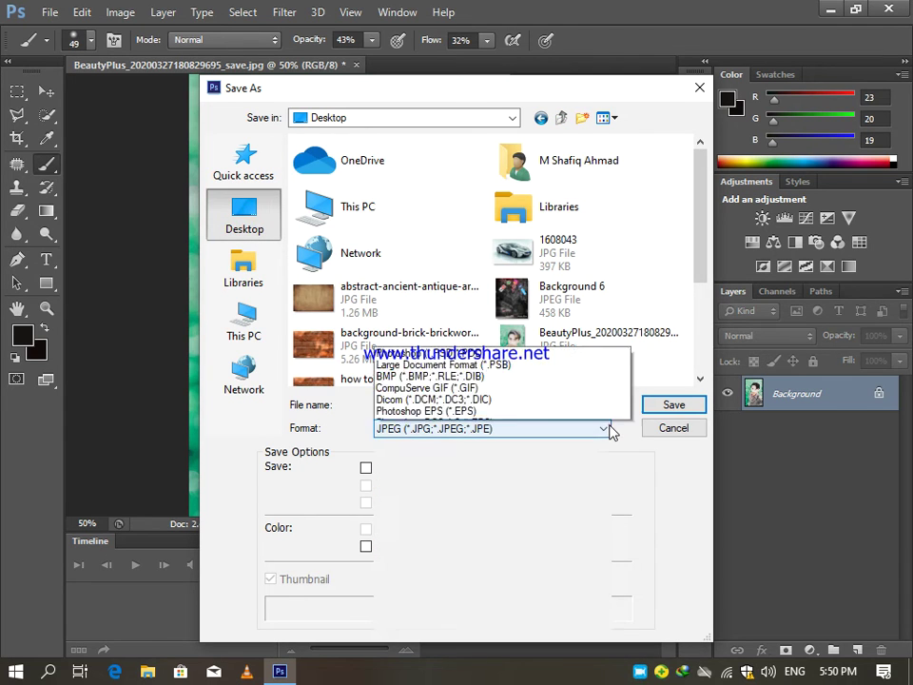
click(487, 275)
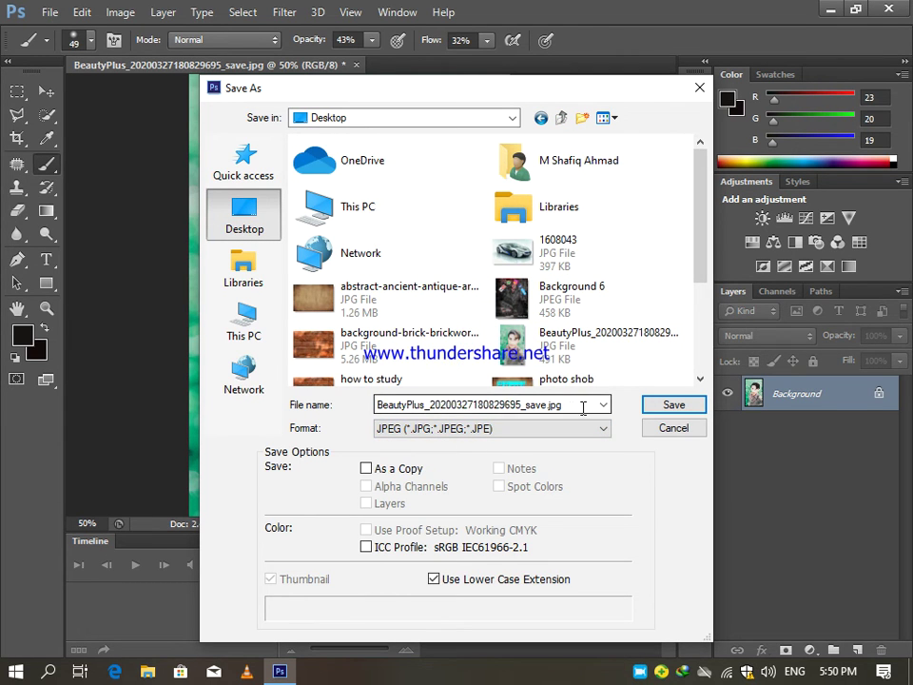
key(BackSpace)
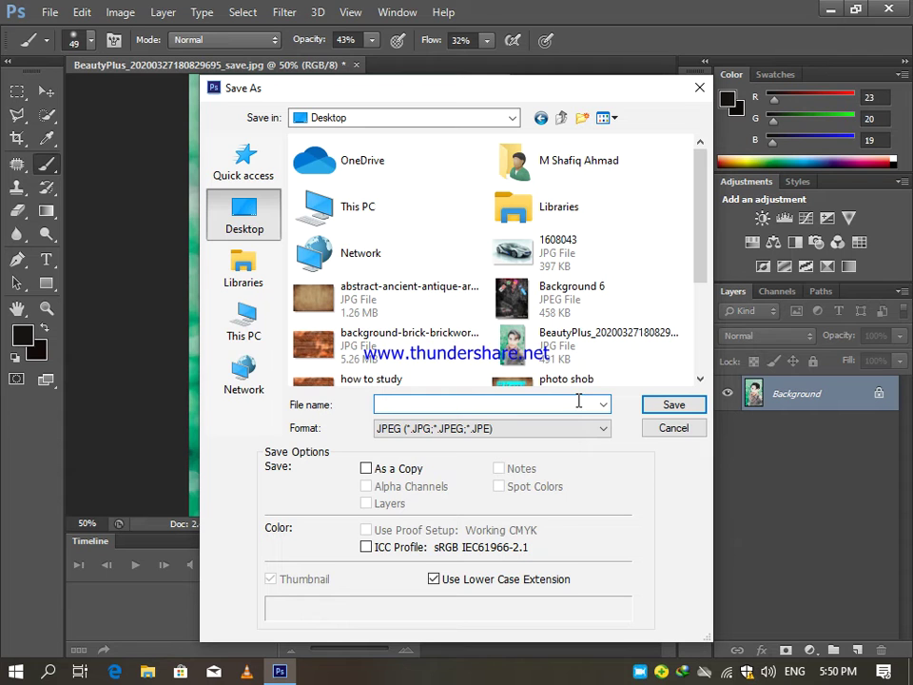
text(PHD)
click(670, 406)
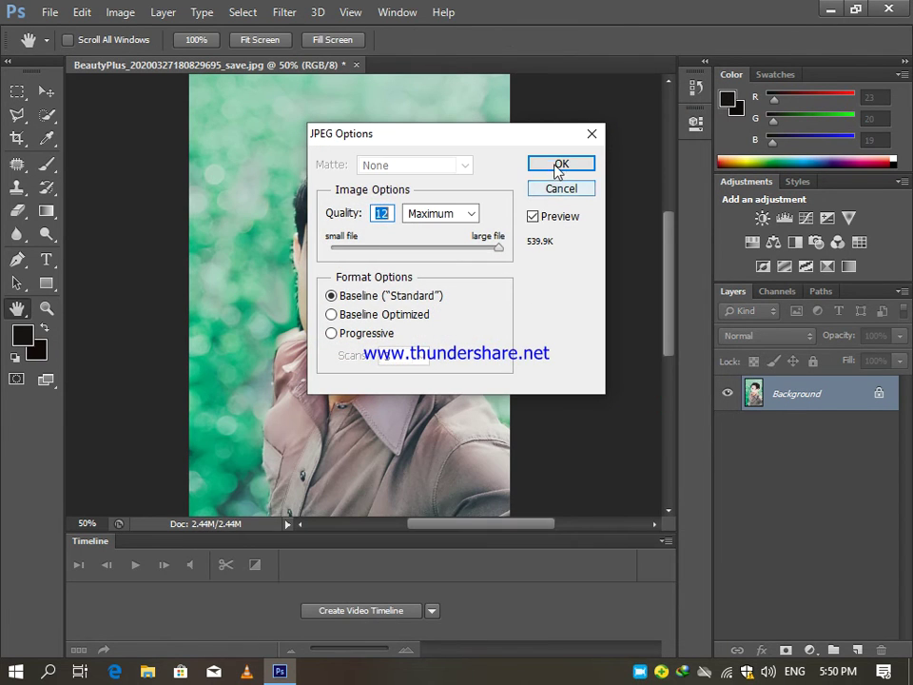
click(549, 164)
- Minimize Photoshop and open the personal picture folder on drive D: in File Explorer
click(841, 11)
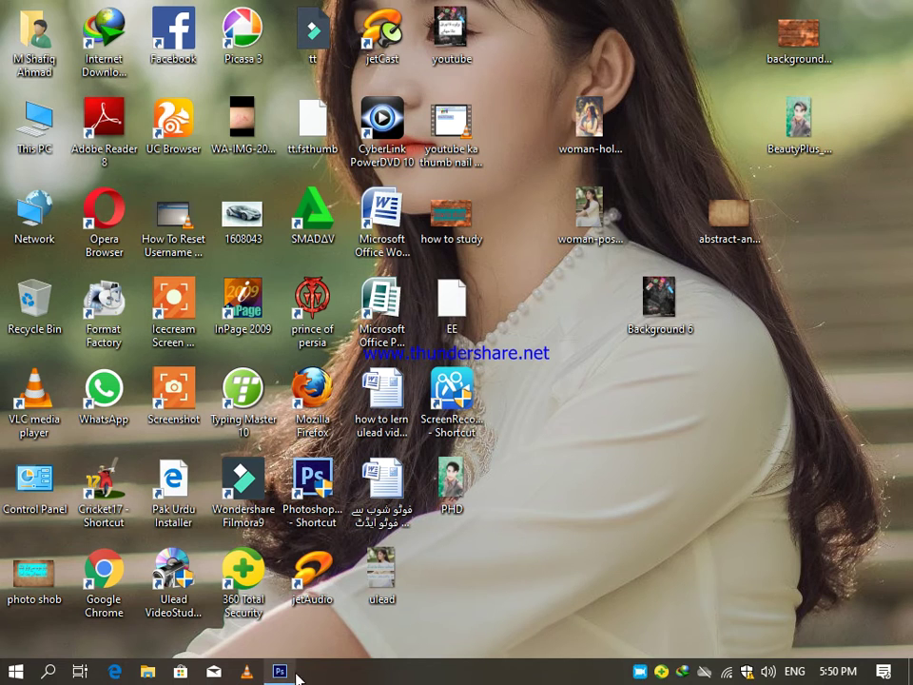
mouse_move(290, 676)
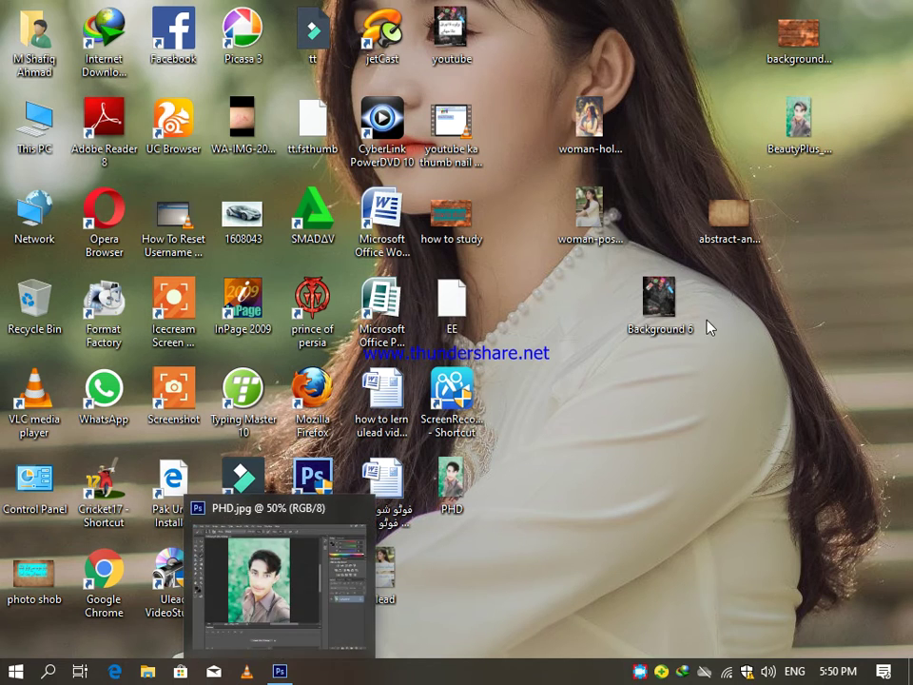
double_click(36, 126)
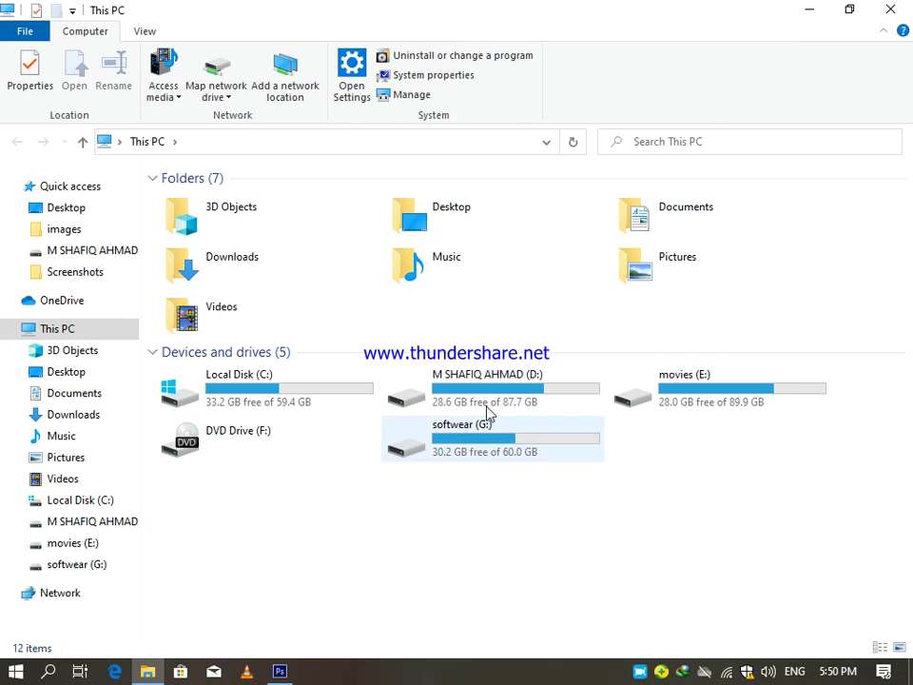
double_click(489, 384)
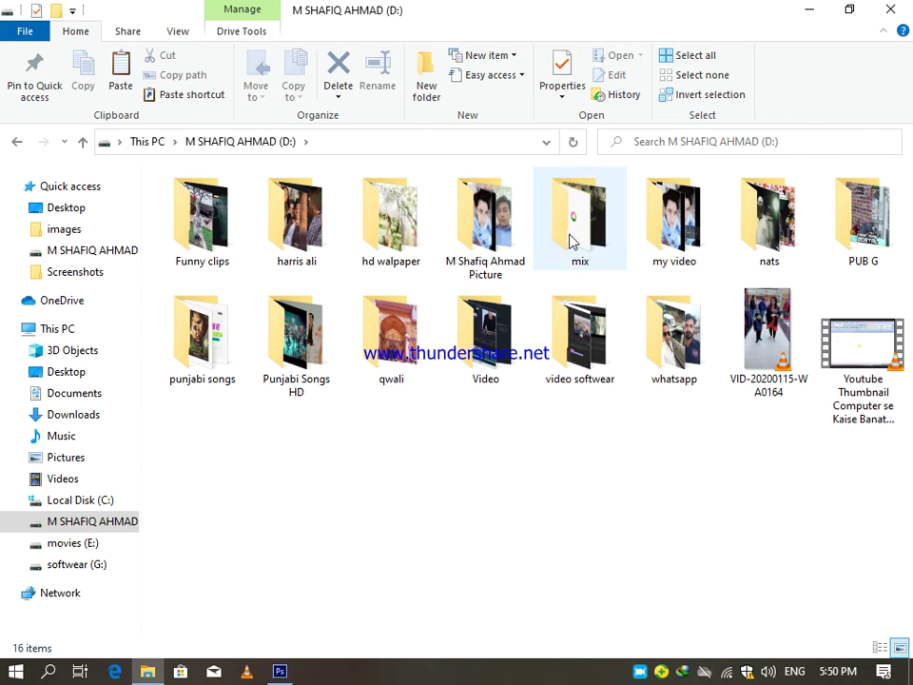
double_click(519, 249)
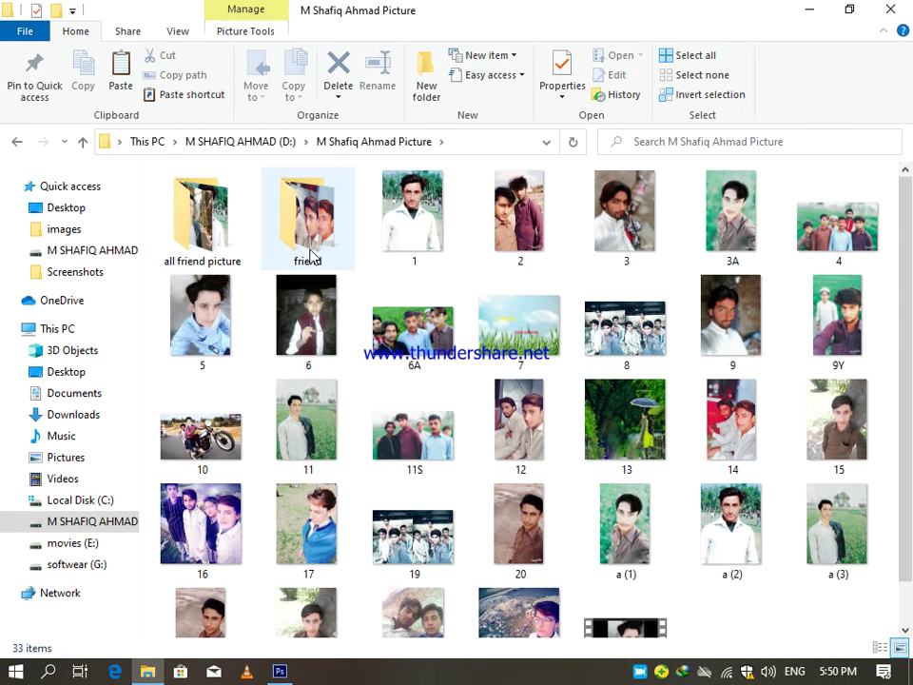
- Look through the friend folder and the Received folder inside all friend picture for the portrait, returning to the main picture folder
double_click(309, 252)
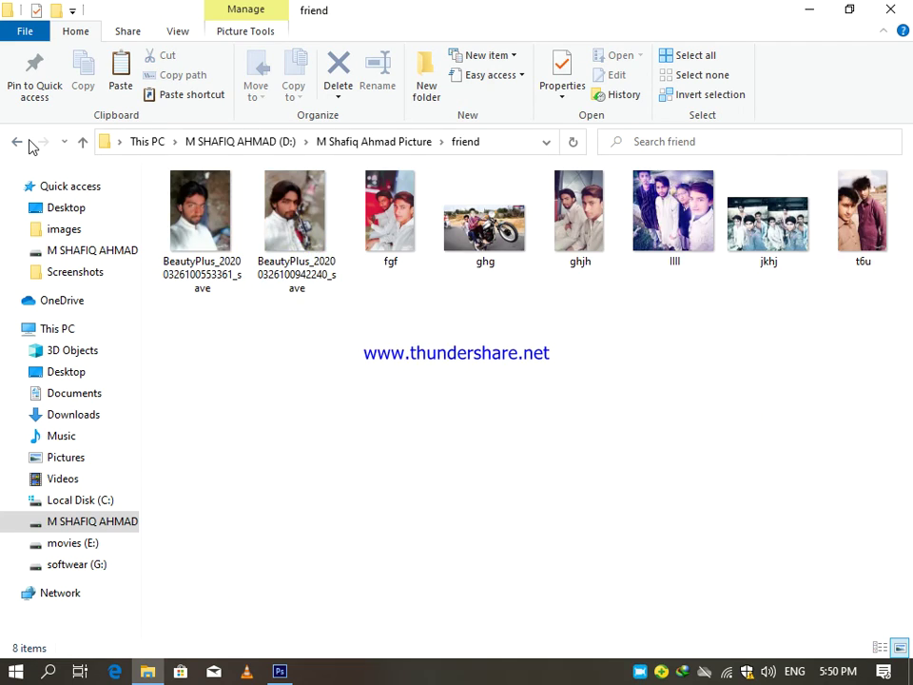
click(26, 141)
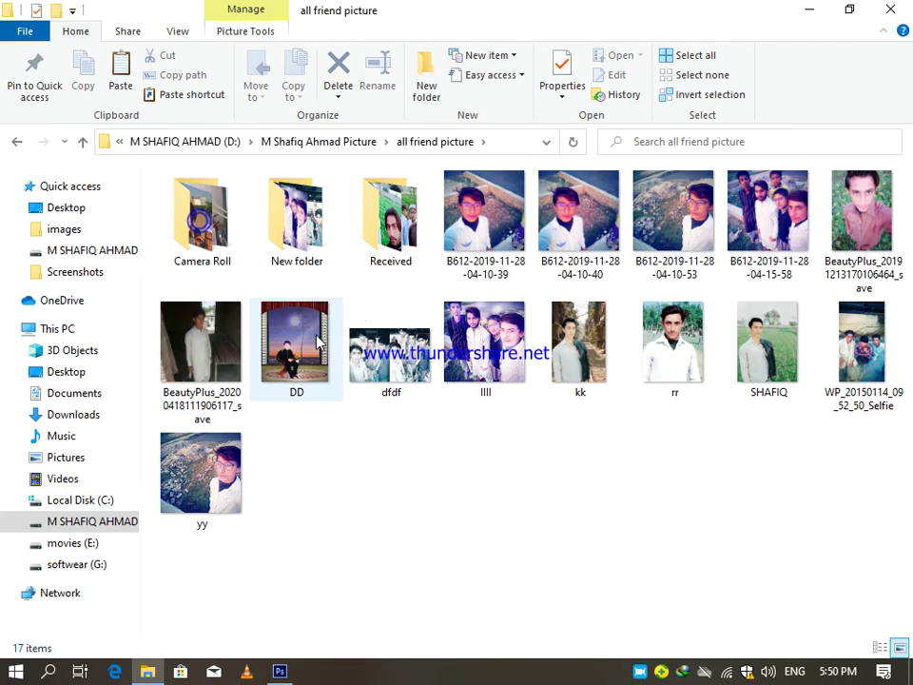
double_click(390, 253)
scroll(412, 374, down, 10)
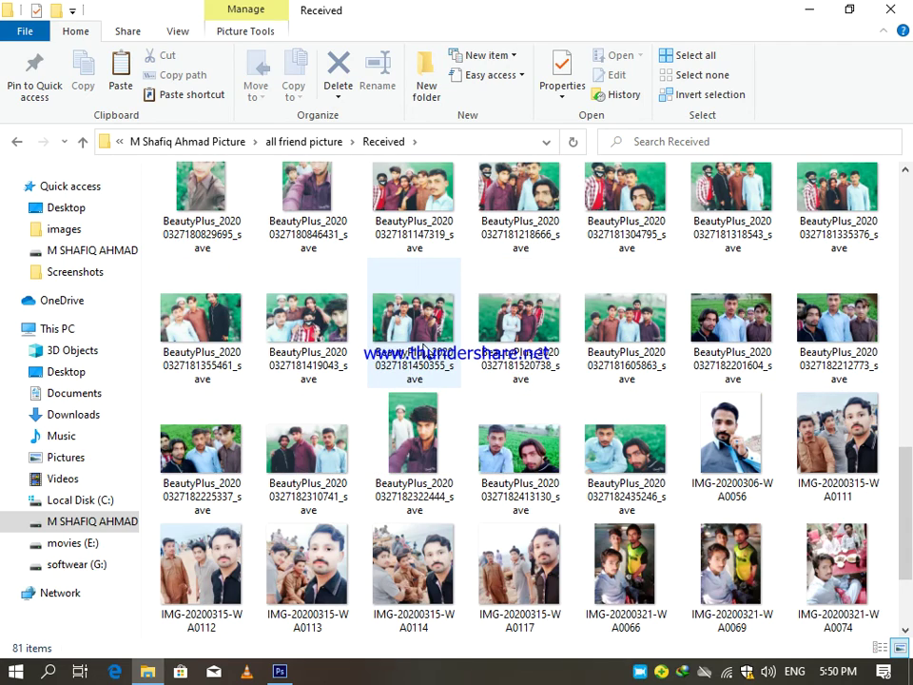
click(413, 328)
scroll(362, 384, down, 2)
scroll(186, 323, up, 3)
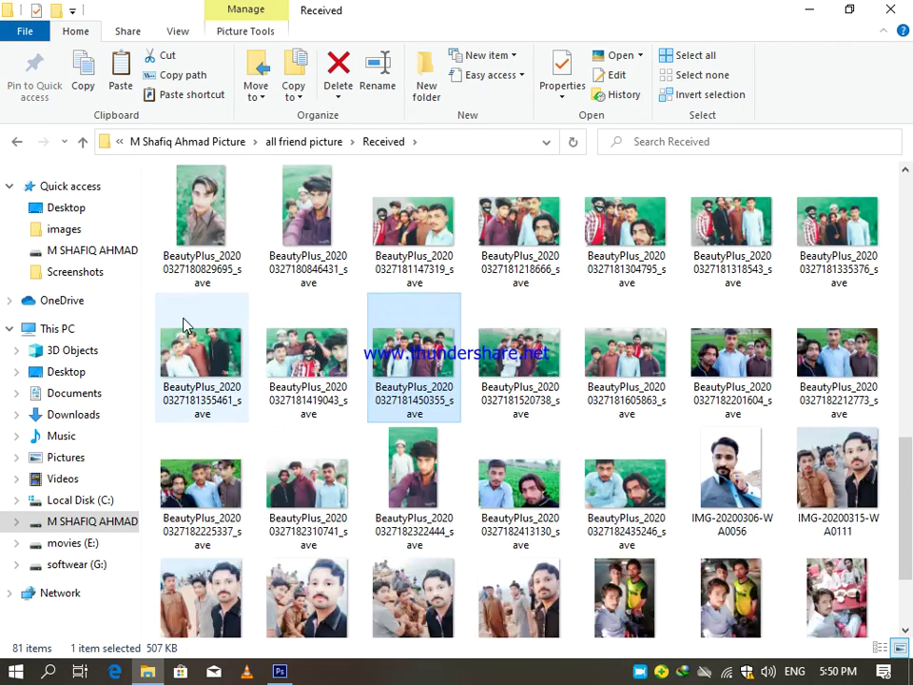
scroll(185, 324, up, 4)
click(17, 145)
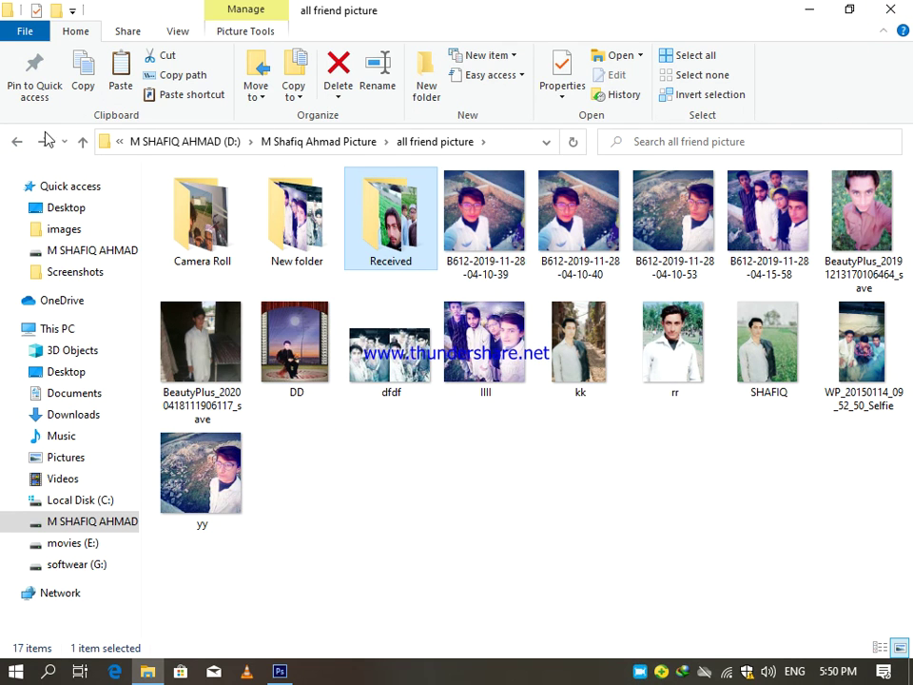
click(17, 143)
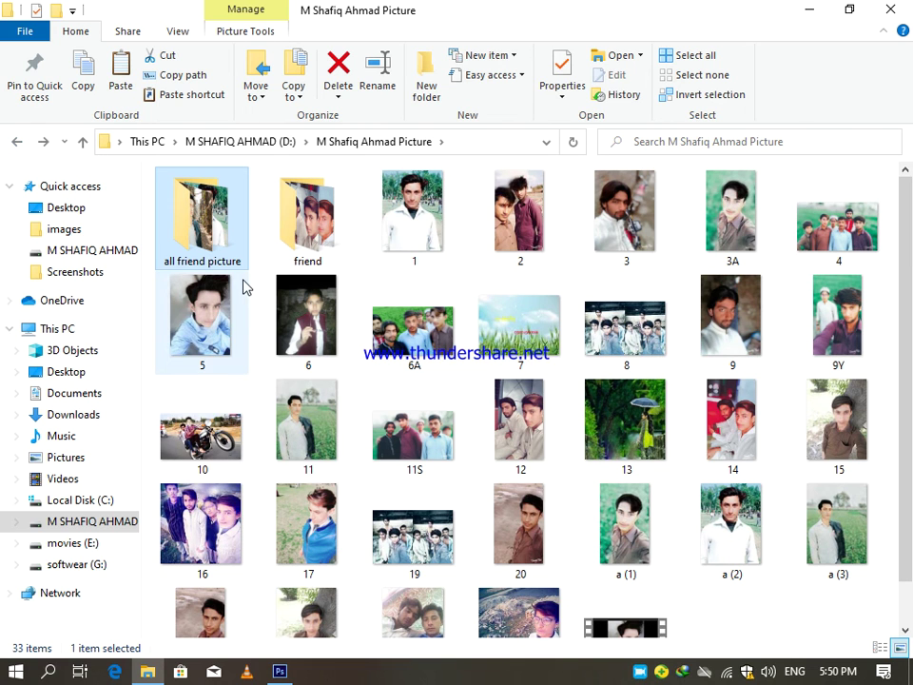
- View the edited portrait 3A enlarged in Picasa Photo Viewer to examine the face and hair, closing the viewer when done
click(754, 213)
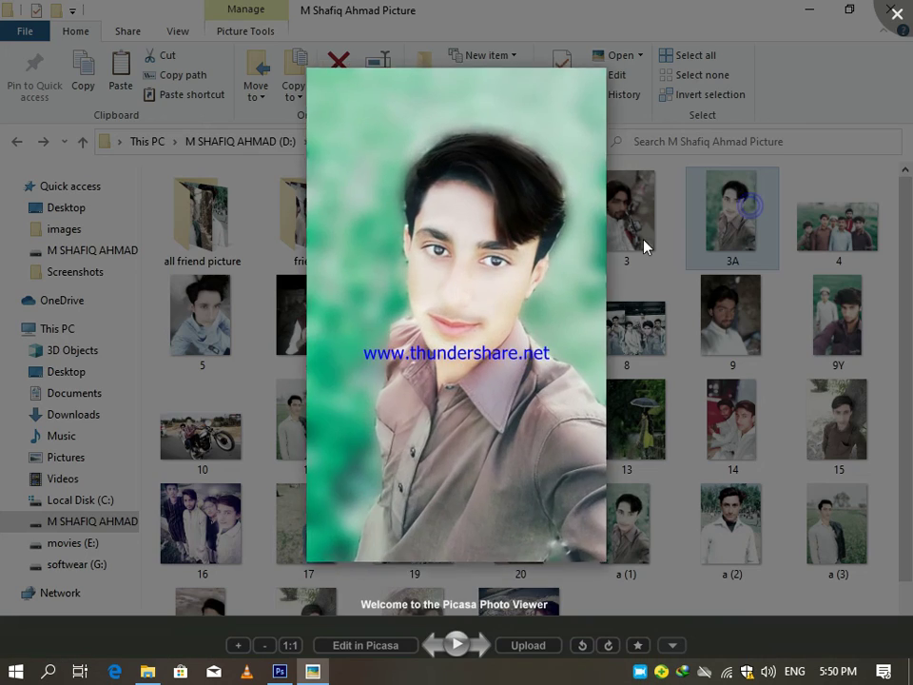
scroll(580, 275, up, 5)
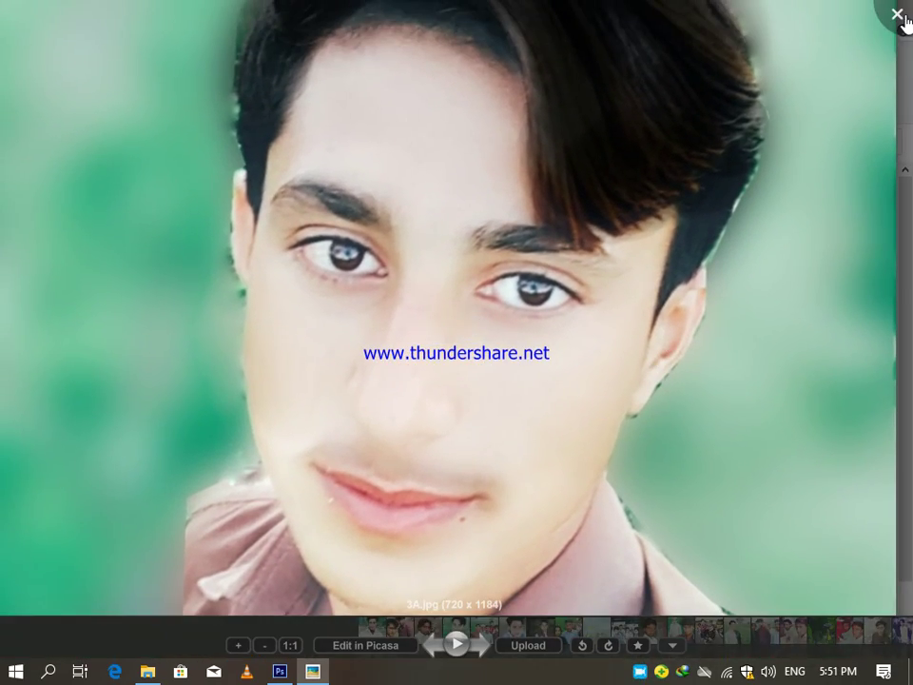
click(898, 15)
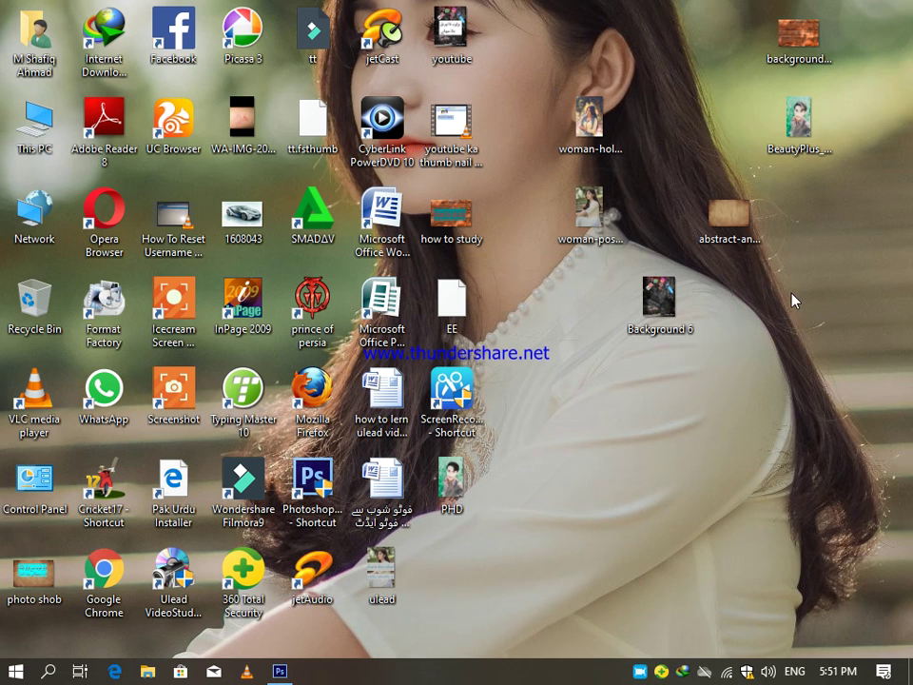
right_click(795, 301)
click(805, 348)
click(641, 671)
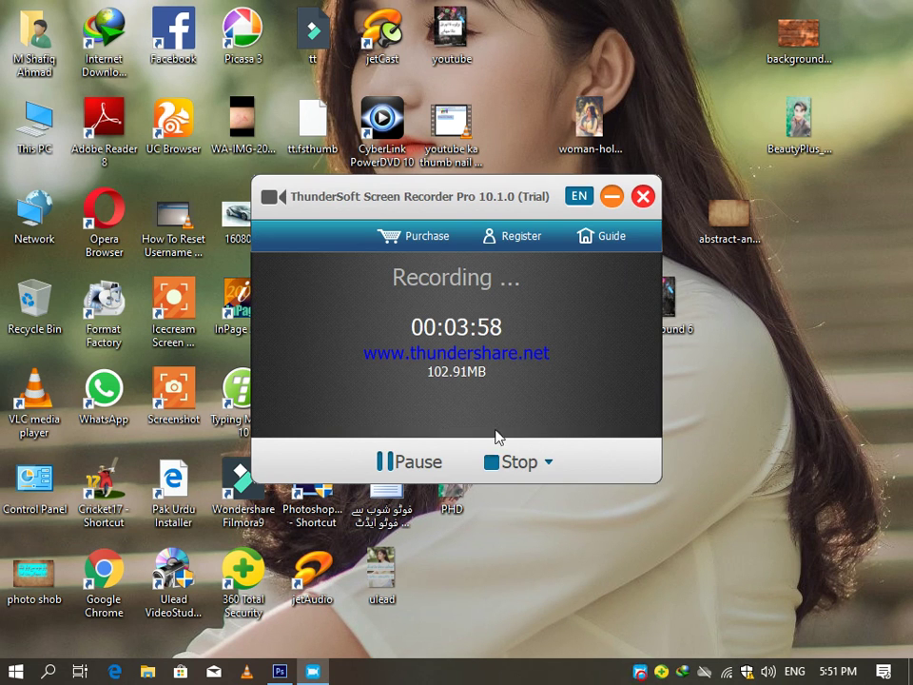